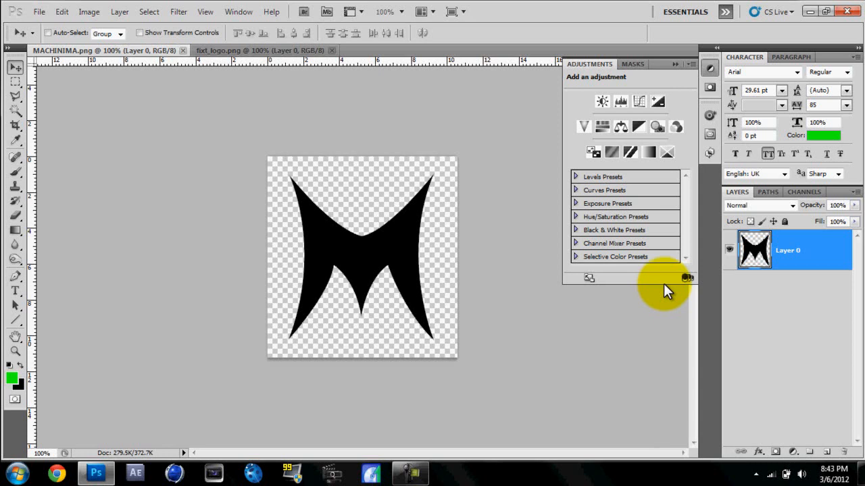
# Activate the standard Pen Tool for tracing the black M logo
pyautogui.click(15, 276)
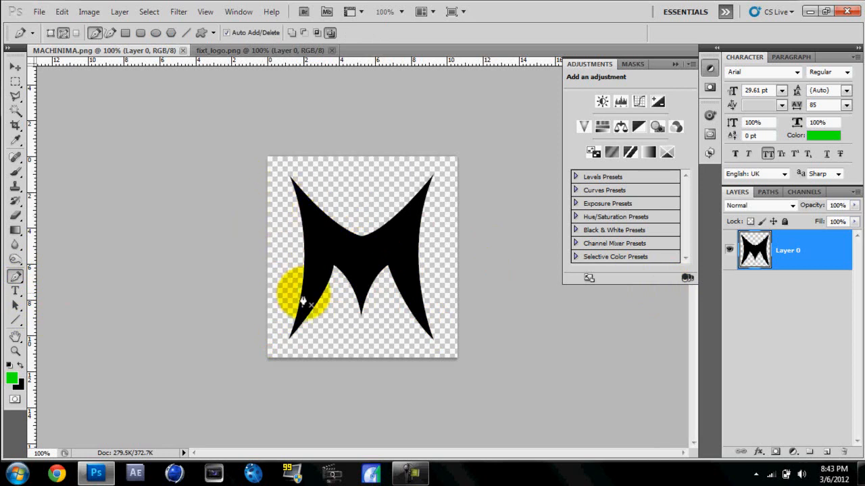
pyautogui.click(15, 68)
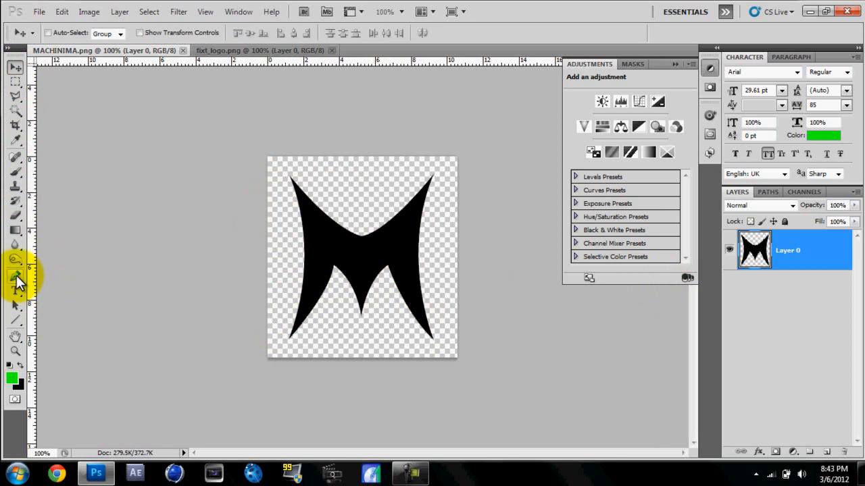
pyautogui.click(17, 277)
pyautogui.click(47, 285)
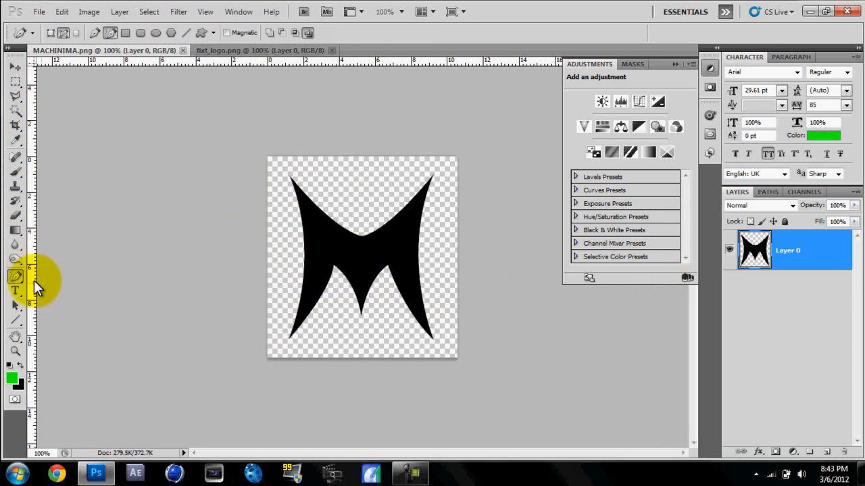
pyautogui.click(19, 278)
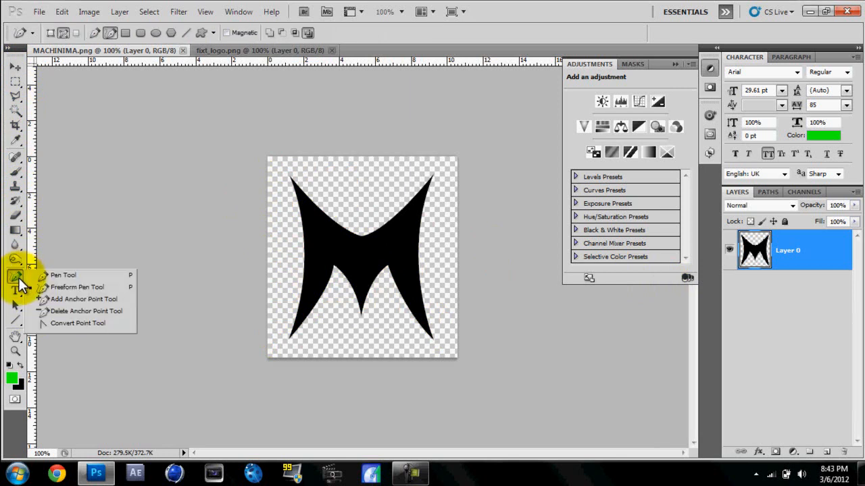
pyautogui.click(43, 275)
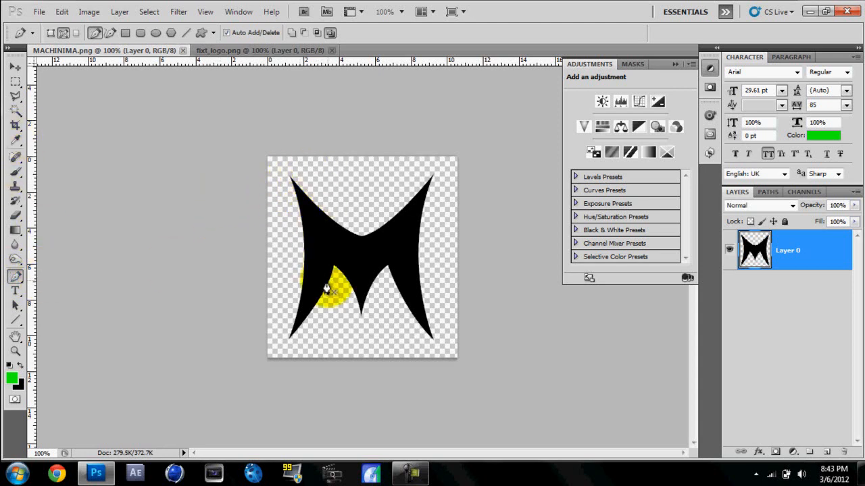
# Start a pen path with an anchor point on the tip of the logo's upper-left horn
pyautogui.scroll(5, 284, 184)
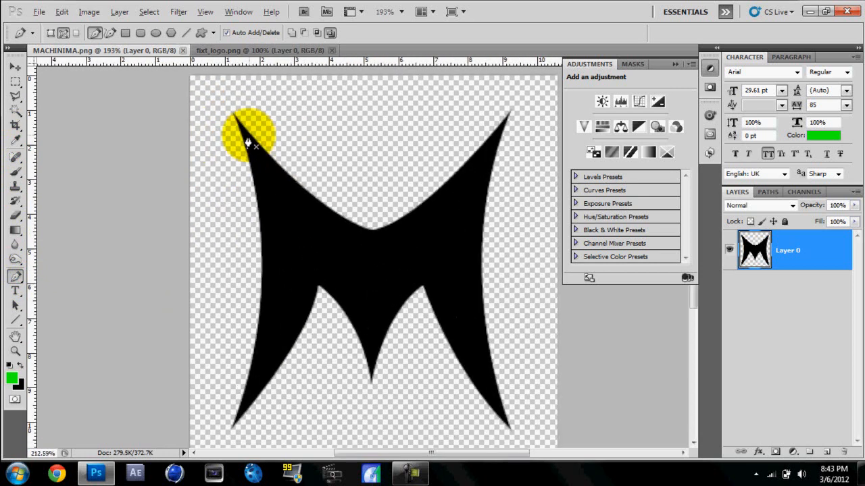
pyautogui.scroll(3, 250, 144)
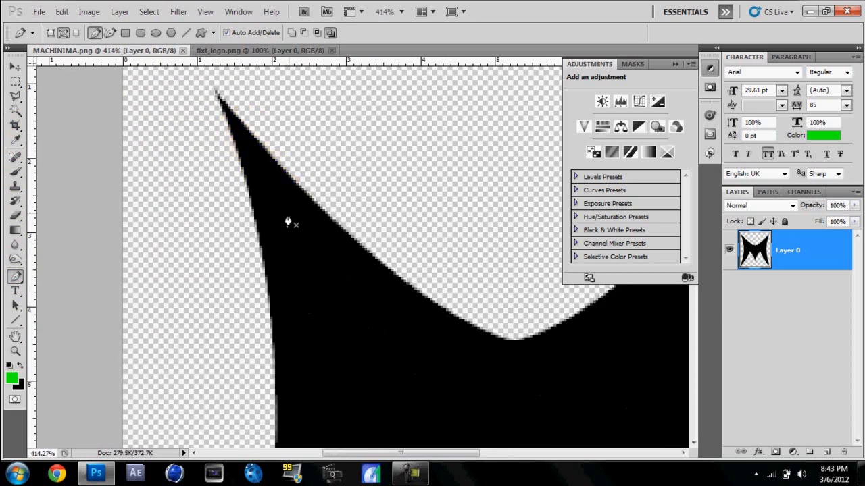
pyautogui.scroll(-2, 291, 225)
pyautogui.scroll(-1, 292, 226)
pyautogui.scroll(5, 270, 169)
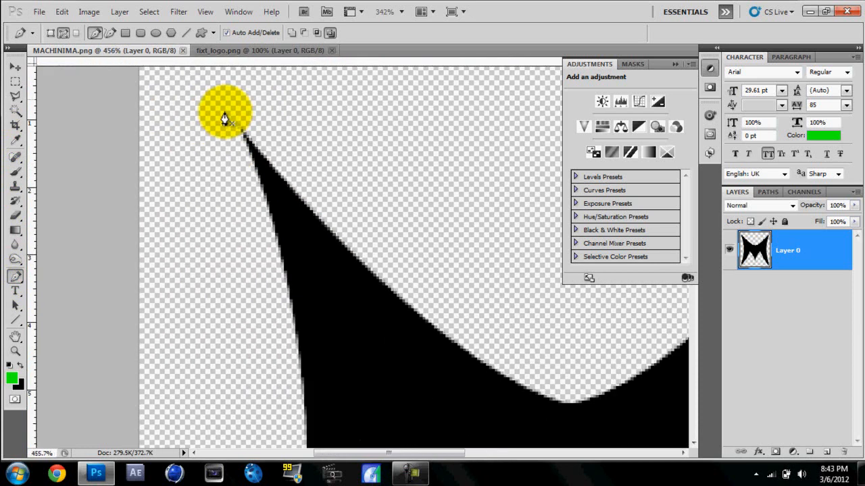
pyautogui.scroll(1, 250, 149)
pyautogui.scroll(-10, 248, 145)
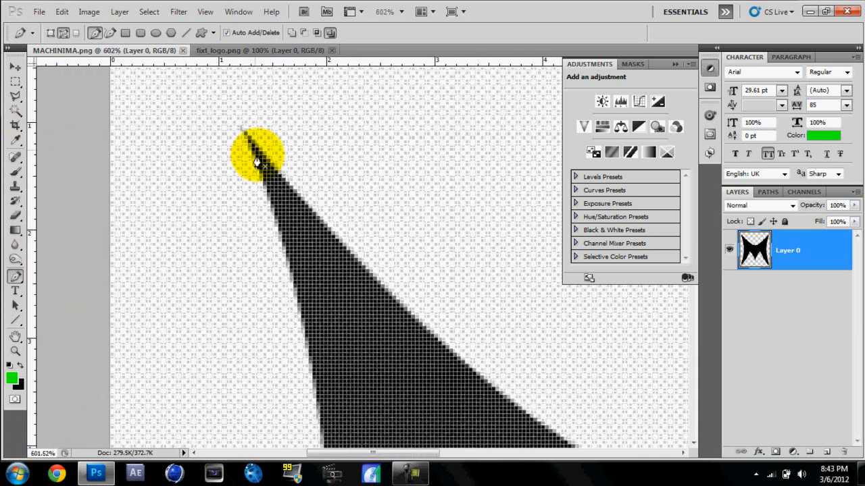
pyautogui.press('space')
pyautogui.moveTo(360, 339); pyautogui.dragTo(362, 243)
pyautogui.scroll(-6, 363, 233)
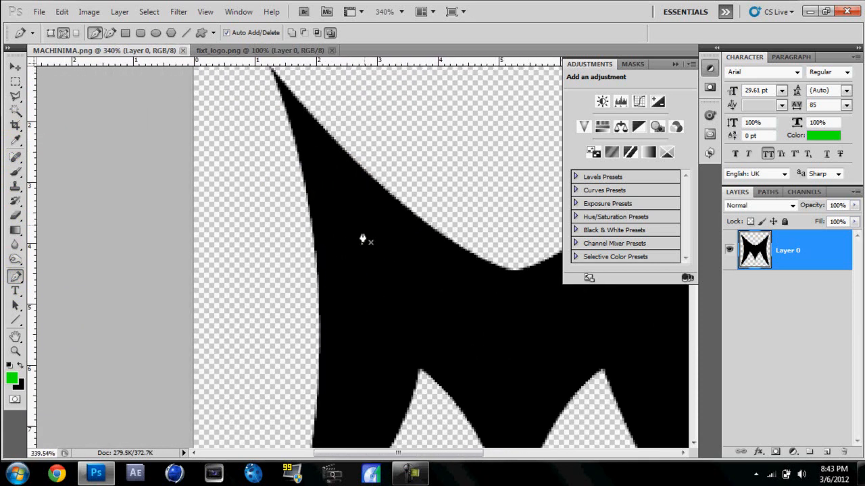
pyautogui.moveTo(366, 275); pyautogui.dragTo(361, 252)
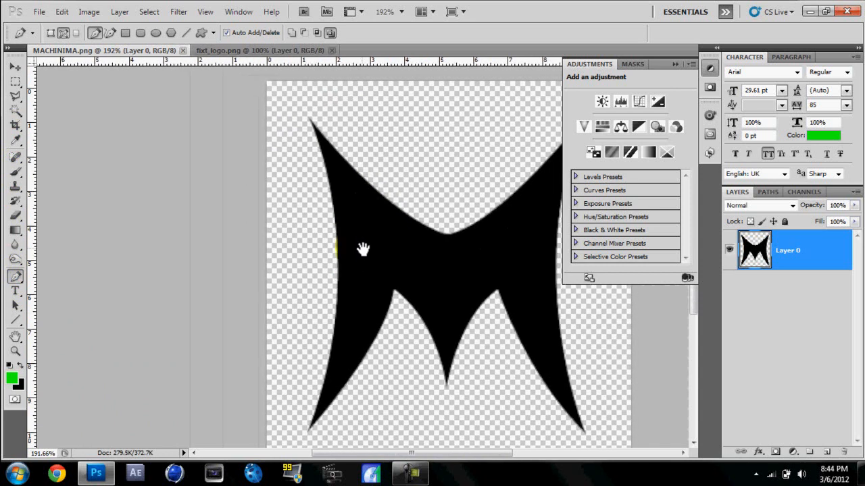
pyautogui.click(307, 127)
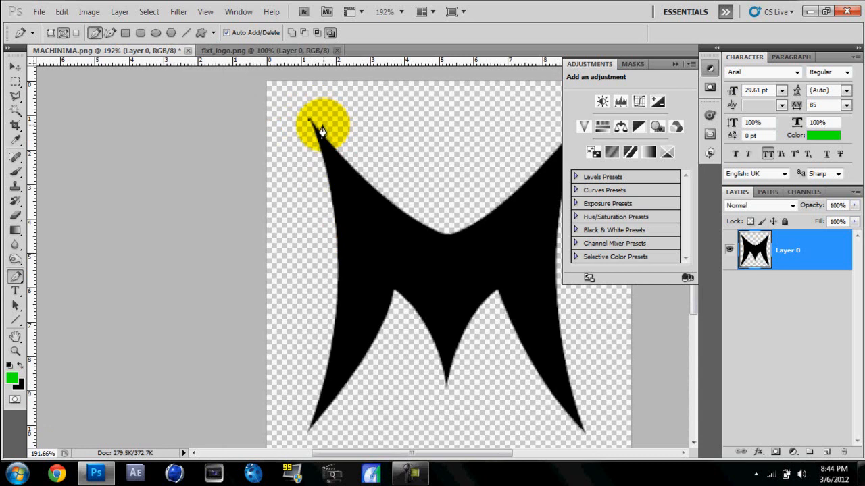
# Add an anchor at the logo's lower-left tip, bending the segment to follow the curved left edge
pyautogui.scroll(-1, 365, 309)
pyautogui.scroll(-1, 365, 313)
pyautogui.scroll(-2, 365, 315)
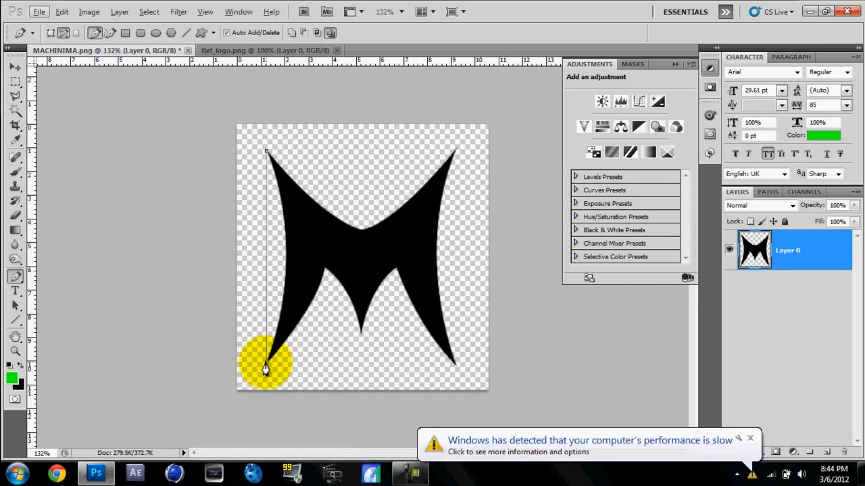
pyautogui.moveTo(265, 365); pyautogui.dragTo(220, 477)
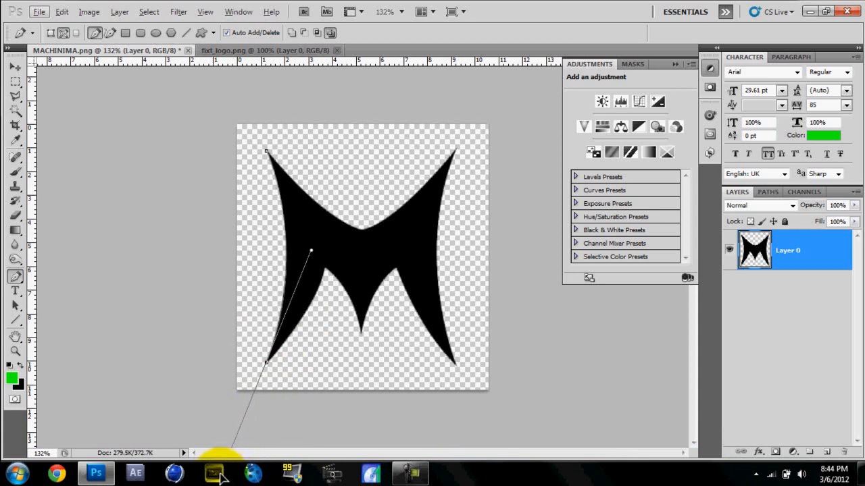
pyautogui.press('alt')
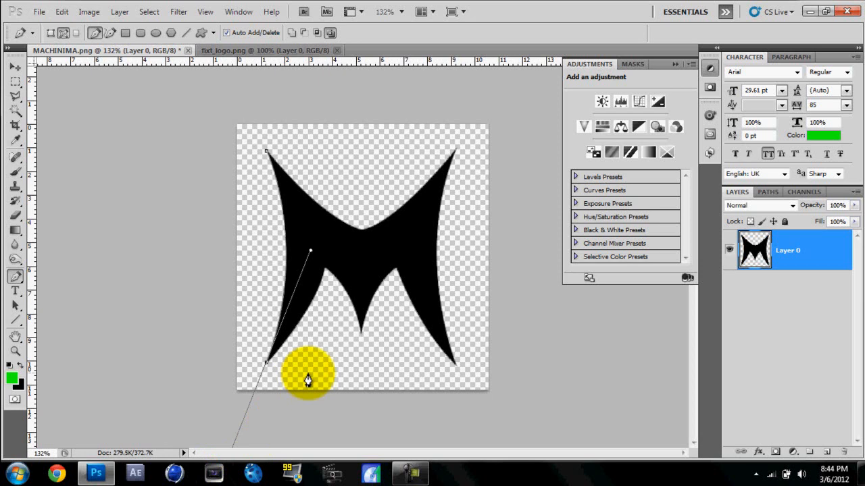
pyautogui.scroll(-3, 307, 380)
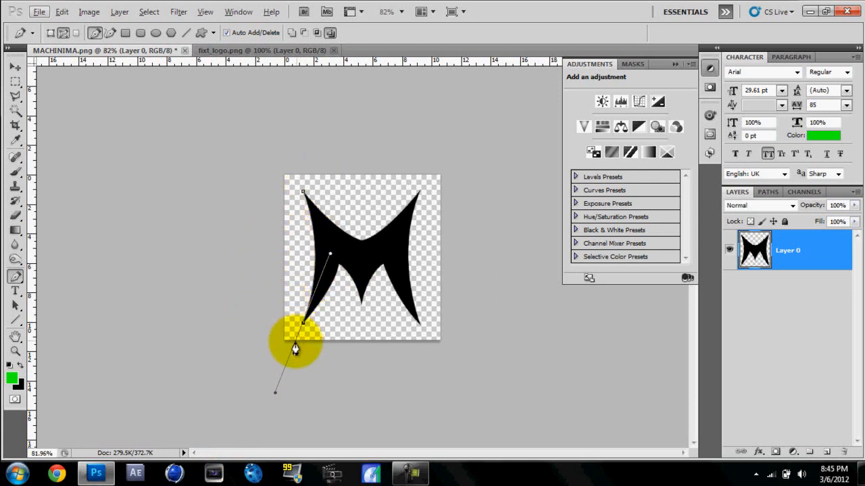
pyautogui.click(246, 249)
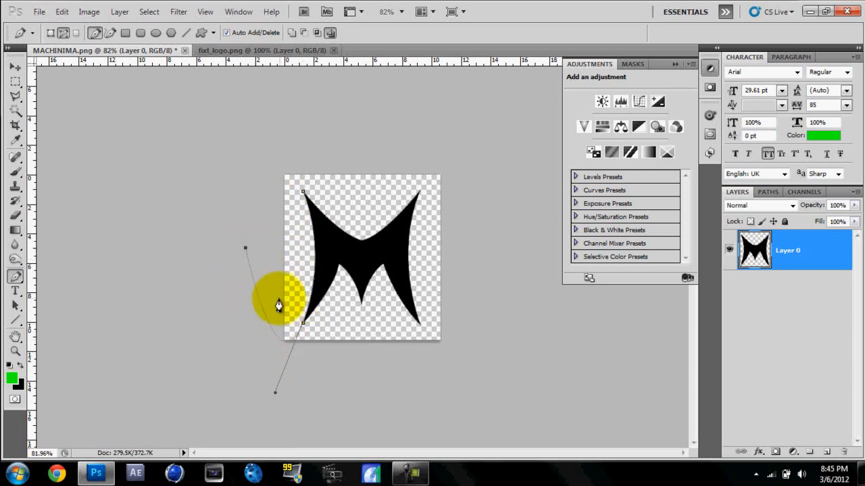
pyautogui.hotkey('ctrl', 'z')
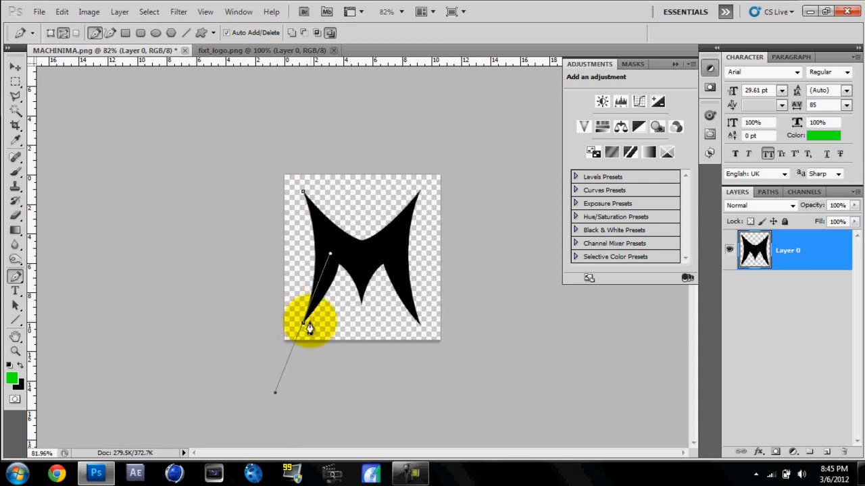
# Remove the lower-left anchor's outgoing handle and extend the path with a curved segment to the left inner notch
pyautogui.scroll(8, 318, 344)
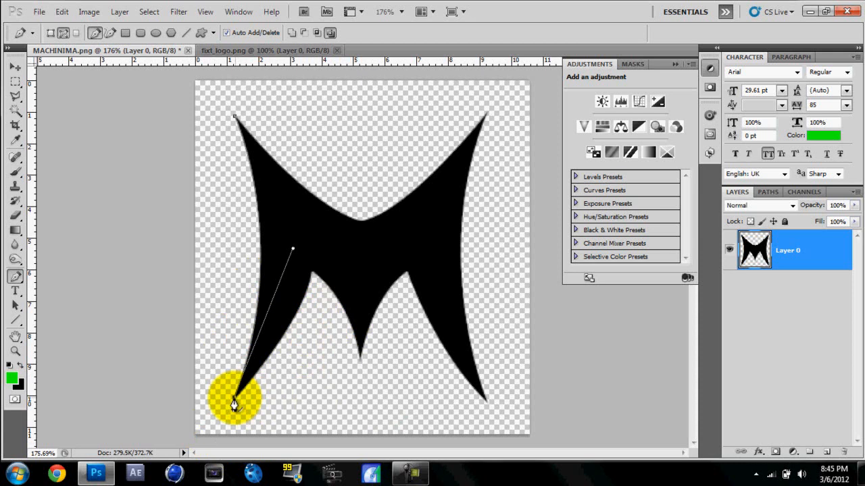
pyautogui.scroll(-3, 240, 398)
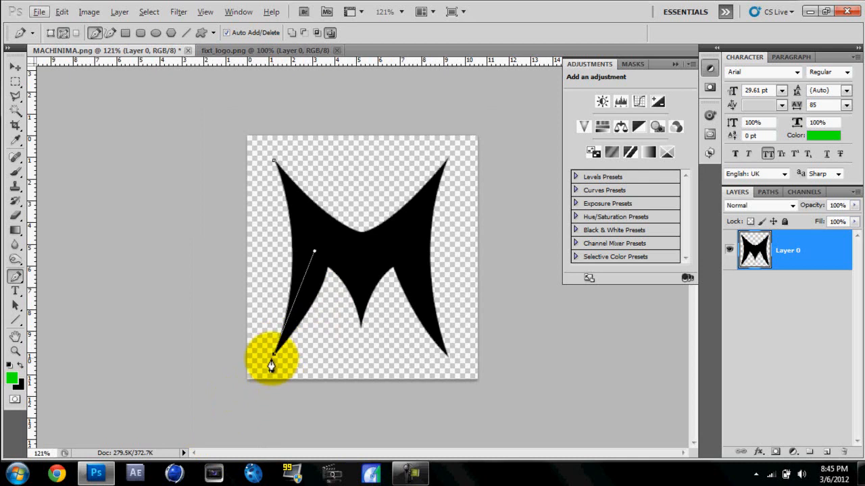
pyautogui.scroll(1, 310, 354)
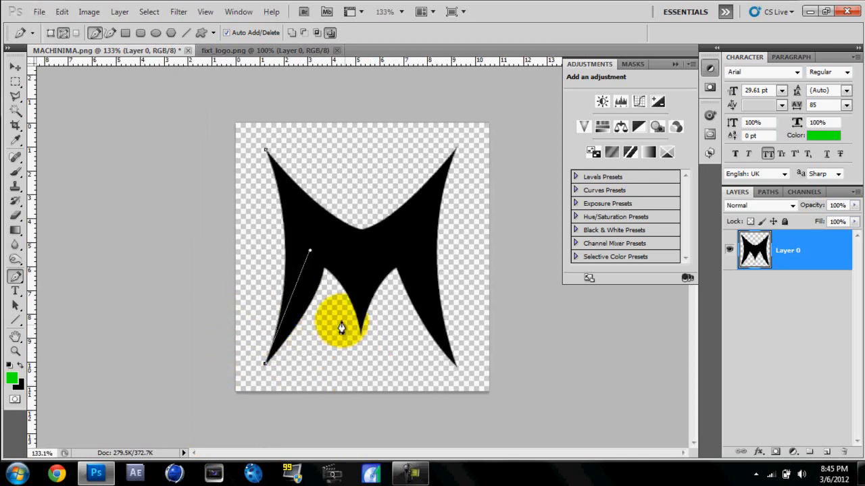
pyautogui.scroll(2, 328, 299)
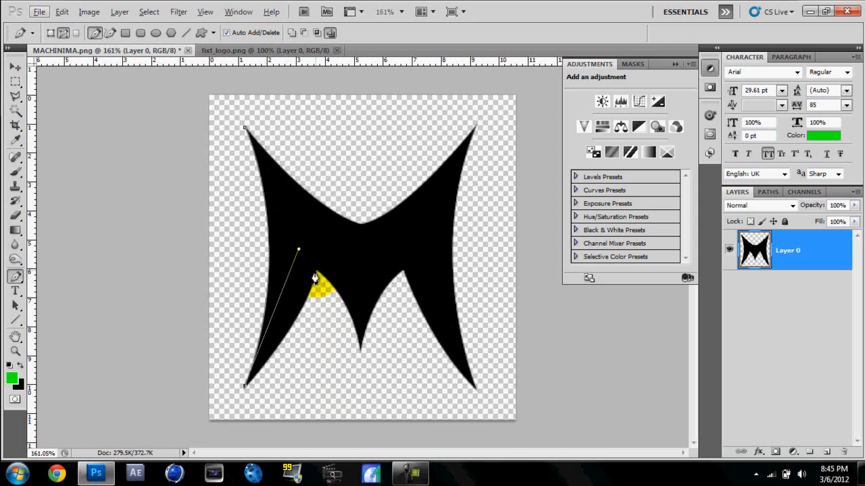
pyautogui.moveTo(315, 271); pyautogui.dragTo(321, 221)
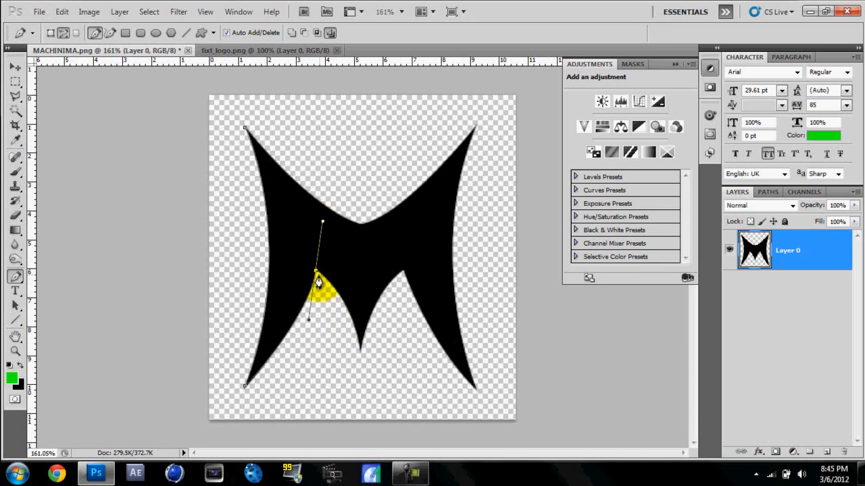
# Trace around the central spike with curved segments to its tip and the right inner notch, removing each anchor's outgoing handle
pyautogui.click(359, 353)
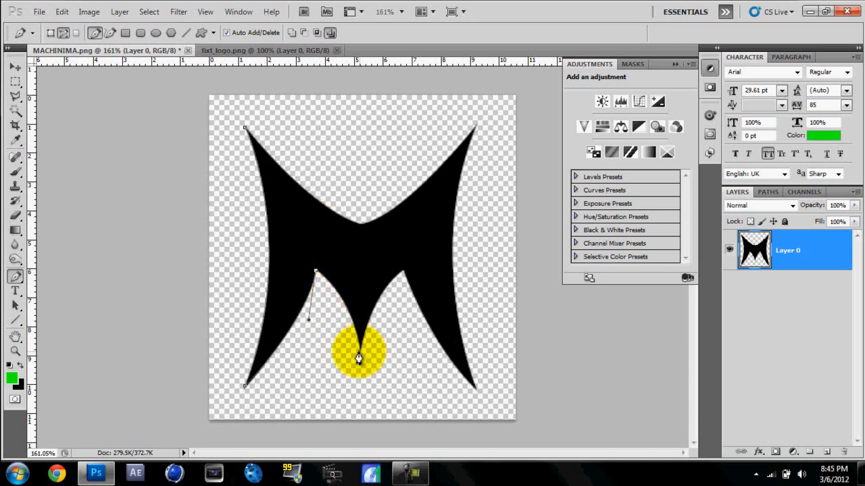
pyautogui.moveTo(359, 354); pyautogui.dragTo(363, 399)
pyautogui.click(359, 353)
pyautogui.click(400, 275)
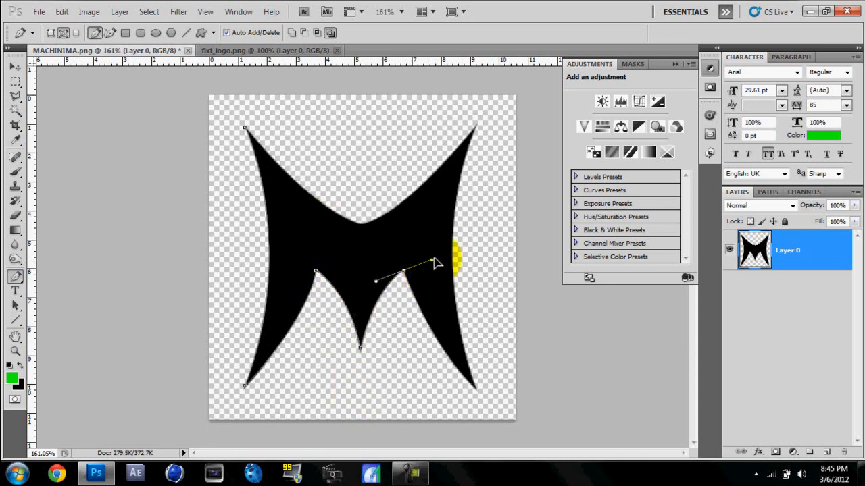
pyautogui.click(403, 273)
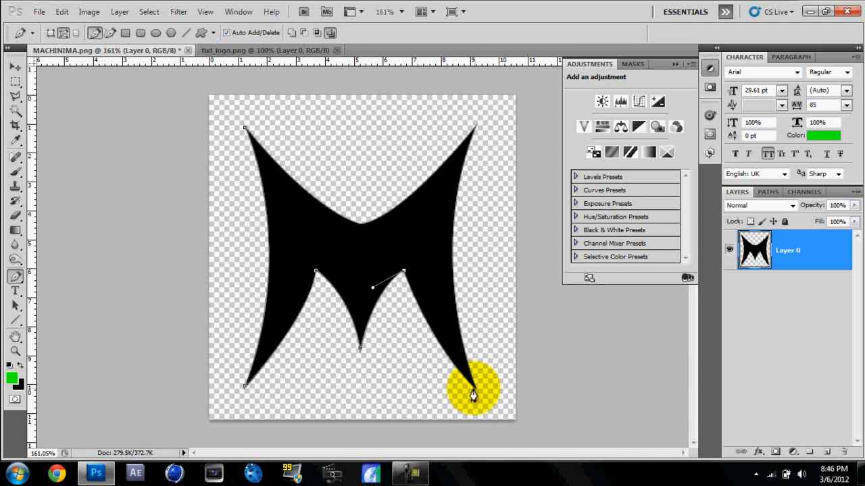
# Trace the right leg with curved segments to the lower-right and upper-right tips, removing each anchor's outgoing handle
pyautogui.moveTo(473, 392); pyautogui.dragTo(507, 407)
pyautogui.click(475, 394)
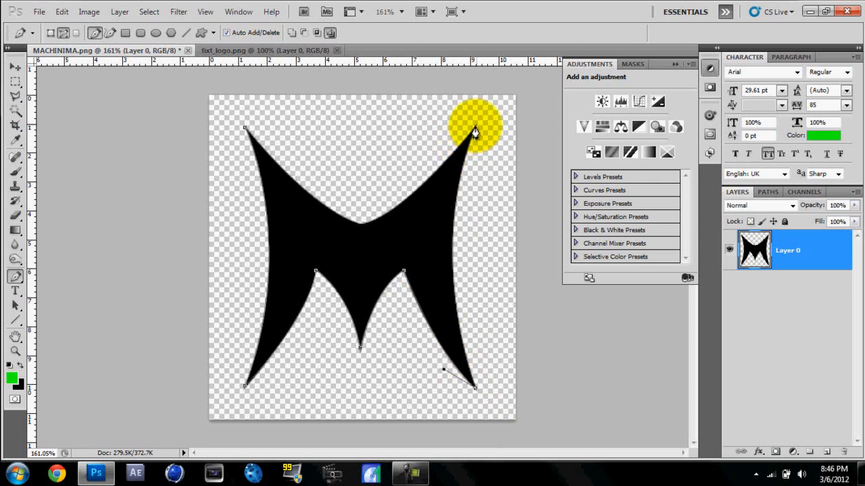
pyautogui.moveTo(476, 128); pyautogui.dragTo(530, 11)
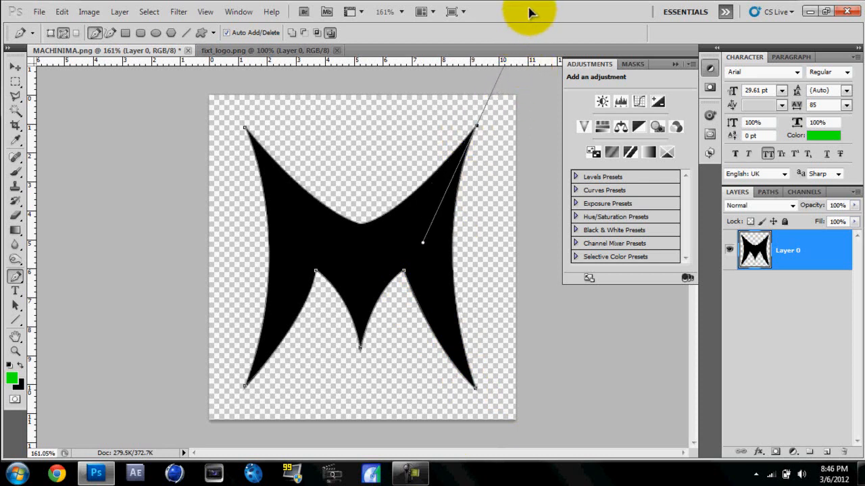
pyautogui.keyDown('alt'); pyautogui.click(476, 129); pyautogui.keyUp('alt')
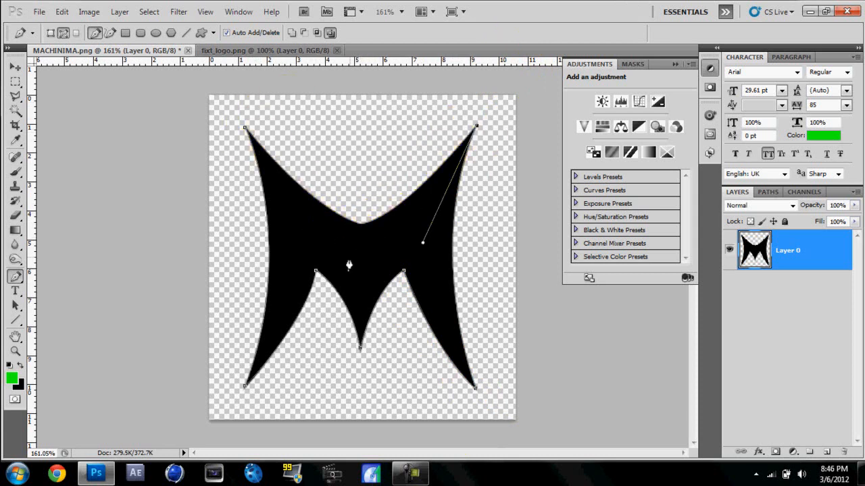
pyautogui.click(252, 133)
pyautogui.moveTo(200, 4); pyautogui.dragTo(123, 3)
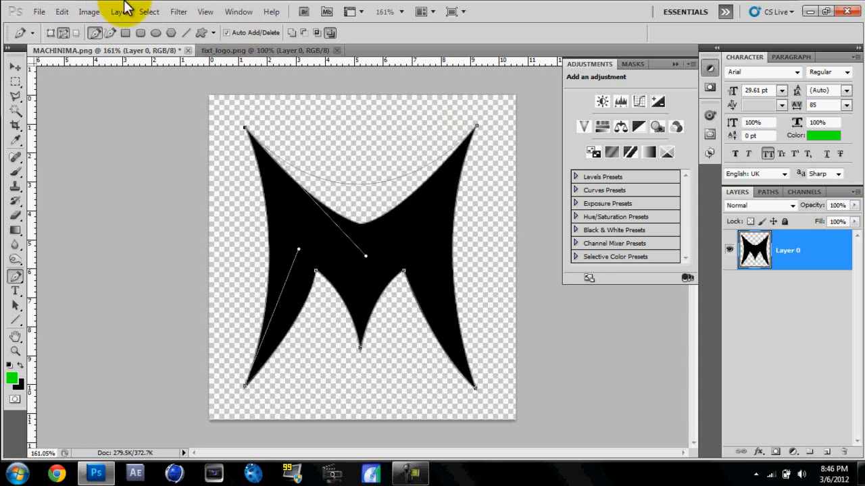
pyautogui.hotkey('ctrl', 'z')
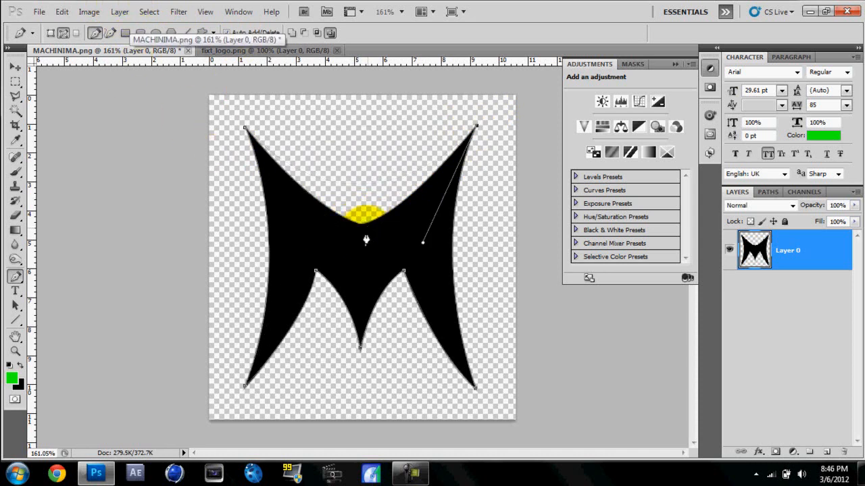
# Trace the upper edge with a curved anchor at its central dip and close the path at the upper-left tip
pyautogui.moveTo(360, 225); pyautogui.dragTo(323, 229)
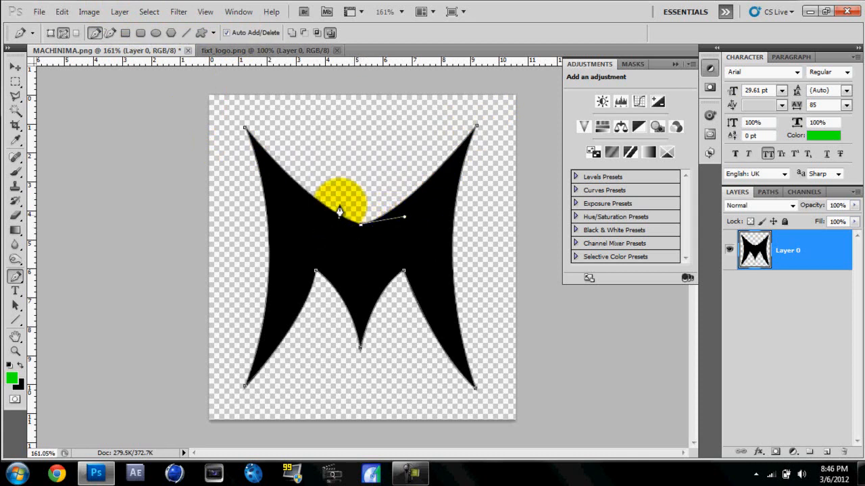
pyautogui.moveTo(244, 130); pyautogui.dragTo(244, 95)
pyautogui.moveTo(220, 85); pyautogui.dragTo(188, 52)
pyautogui.press('Return')
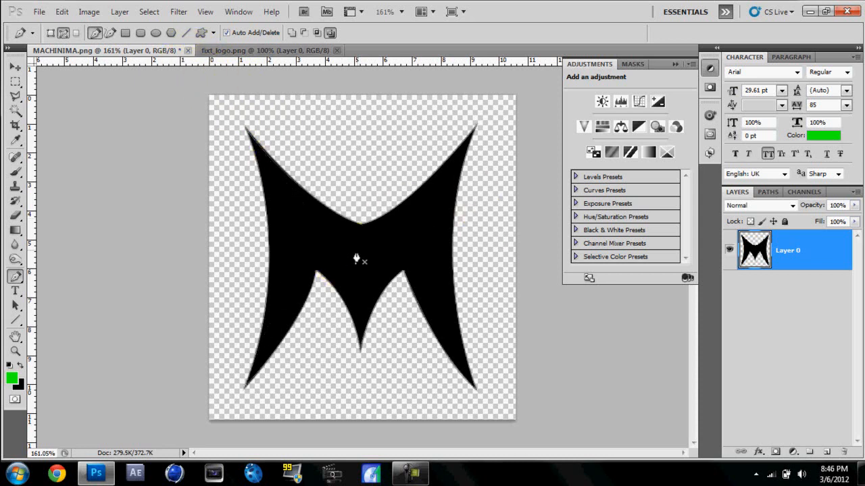
# Hide Layer 0 to inspect the traced path outline on its own
pyautogui.click(729, 252)
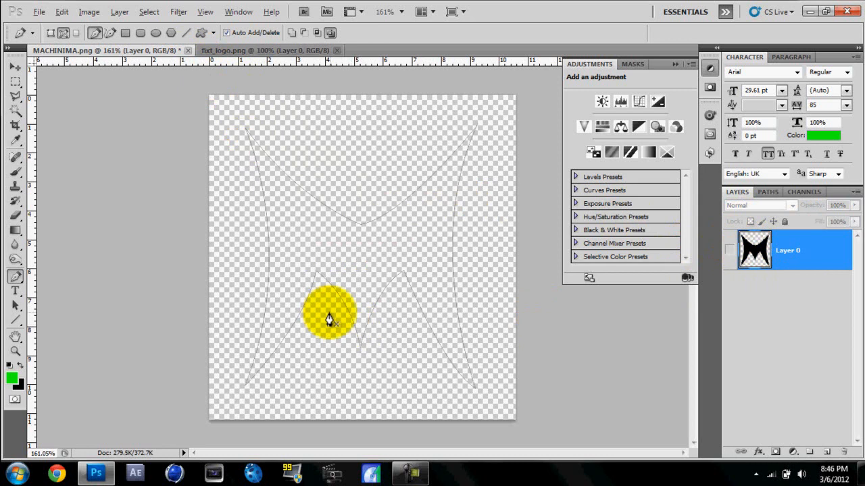
pyautogui.scroll(1, 329, 318)
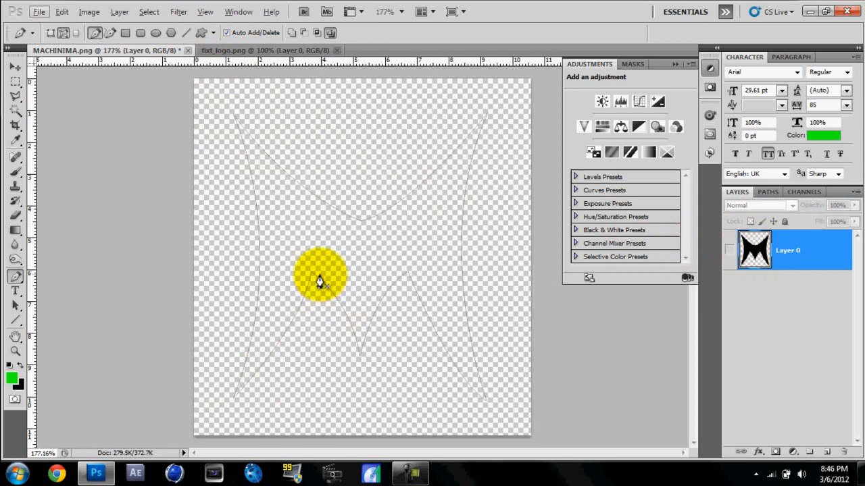
# Add a new layer above the hidden Layer 0 and fill the traced path on it with the background color at 100% opacity
pyautogui.scroll(-1, 458, 217)
pyautogui.click(729, 252)
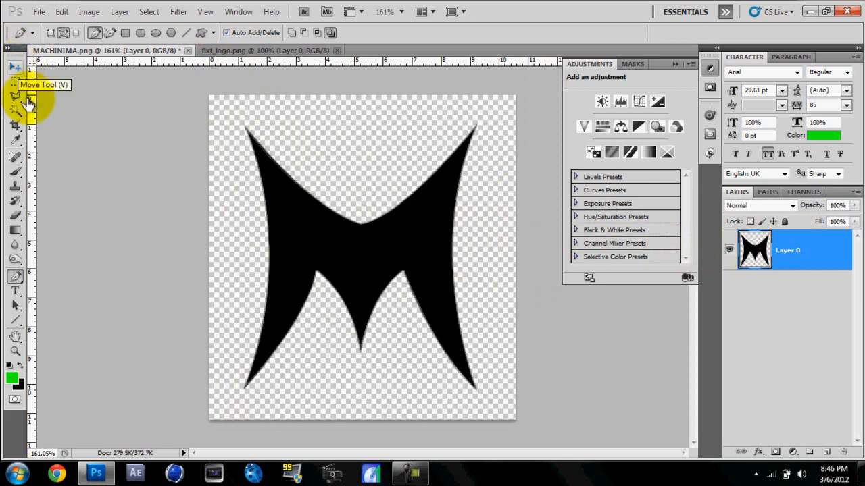
pyautogui.click(728, 249)
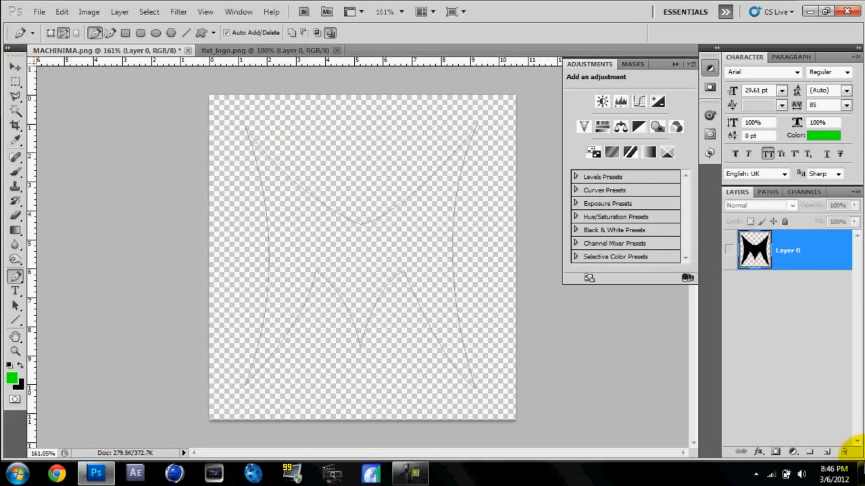
pyautogui.click(826, 451)
pyautogui.rightClick(354, 276)
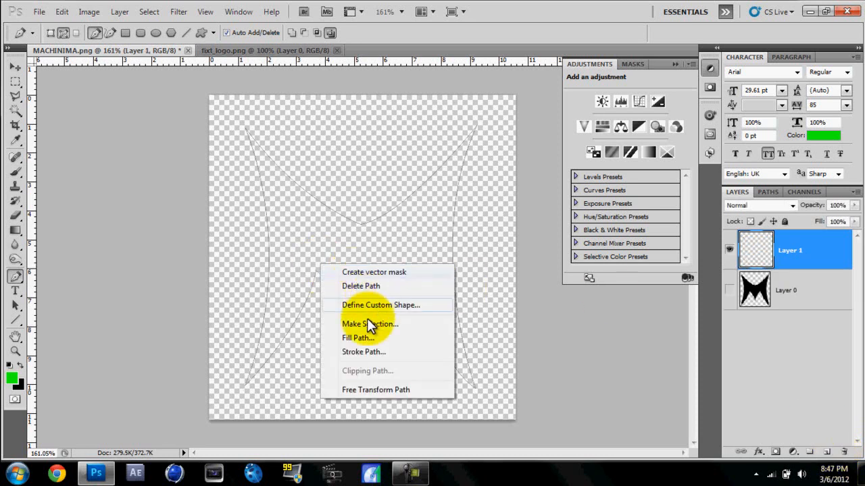
pyautogui.click(355, 331)
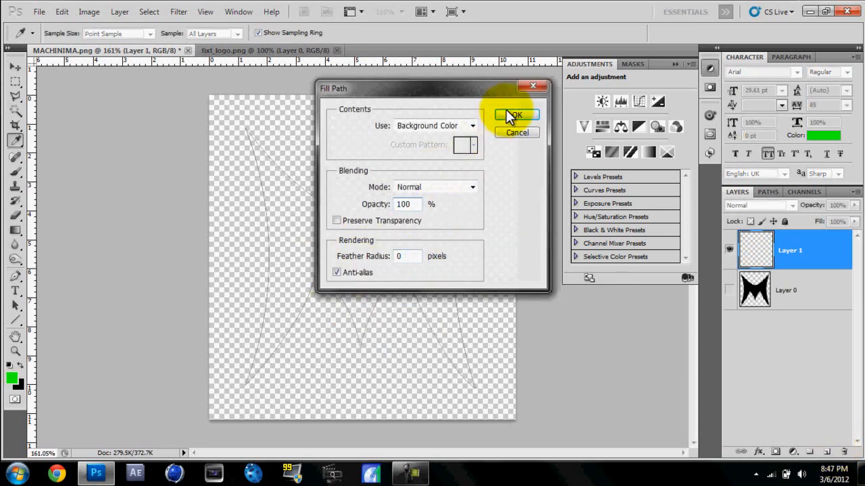
pyautogui.click(508, 116)
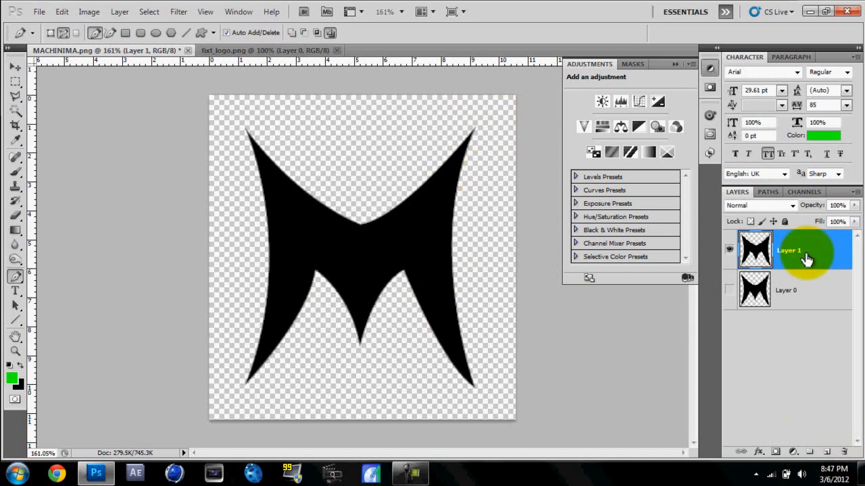
# Remove the filled Layer 1, then check Layer 0 and the document's path list
pyautogui.hotkey('ctrl', 'e')
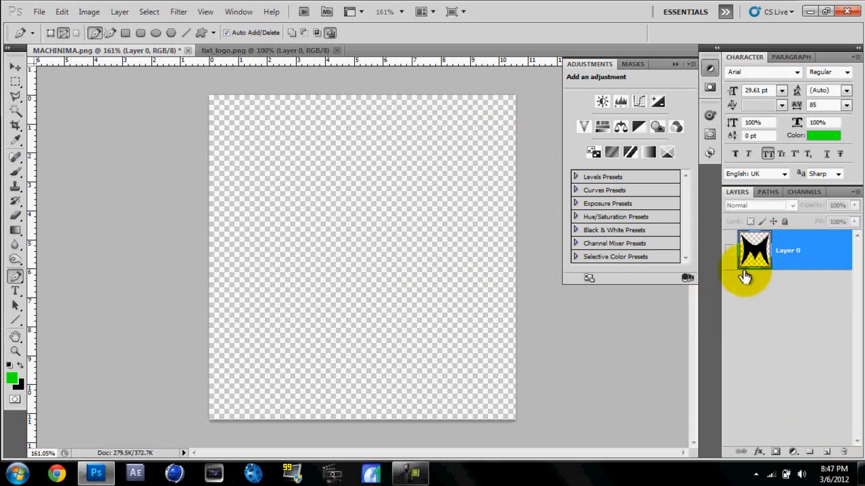
pyautogui.click(728, 250)
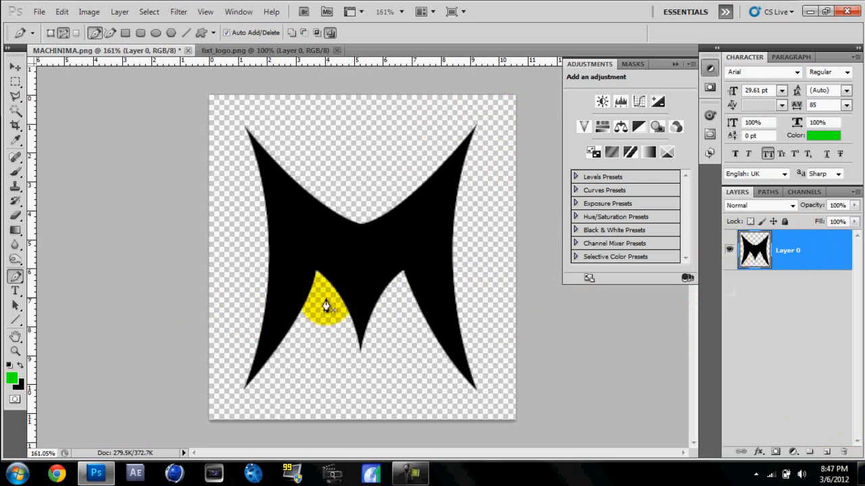
pyautogui.click(728, 251)
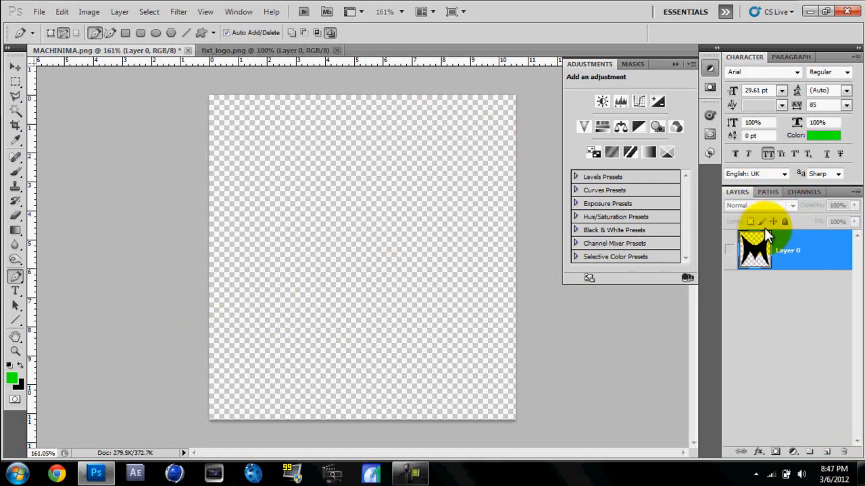
pyautogui.click(767, 192)
pyautogui.click(737, 193)
pyautogui.click(766, 192)
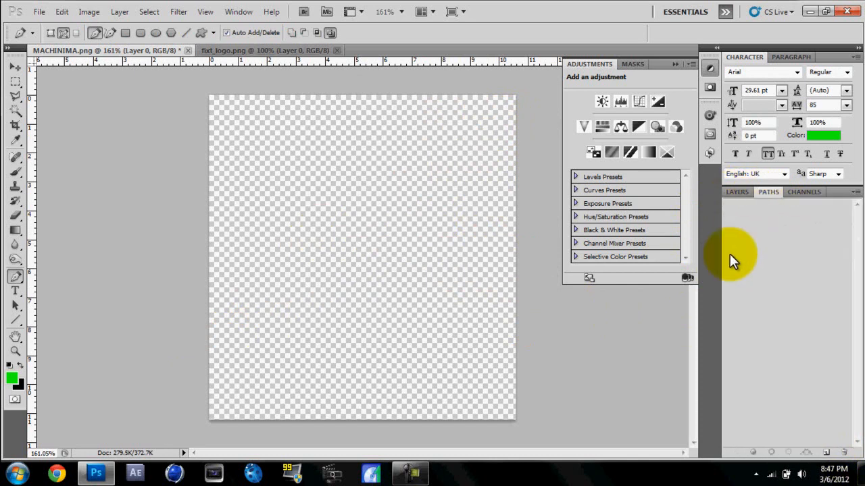
# Undo back to before the fill layer was added, recovering the work path, and show Layer 0
pyautogui.hotkey('ctrl', 'alt', 'z')
pyautogui.hotkey('ctrl', 'alt', 'z')
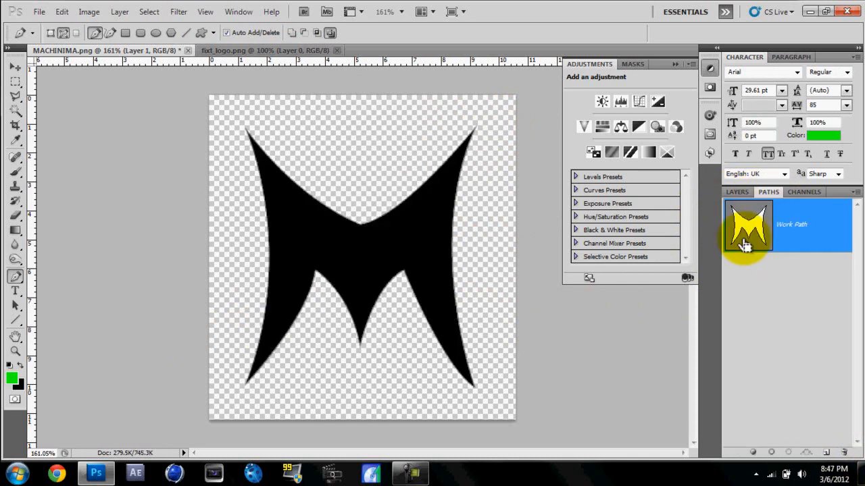
pyautogui.hotkey('ctrl', 'alt', 'z')
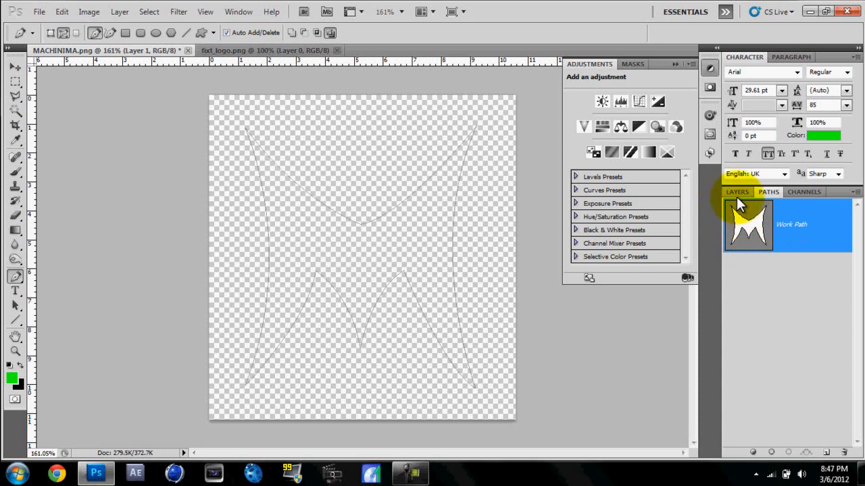
pyautogui.click(737, 194)
pyautogui.hotkey('ctrl', 'alt', 'z')
pyautogui.click(729, 250)
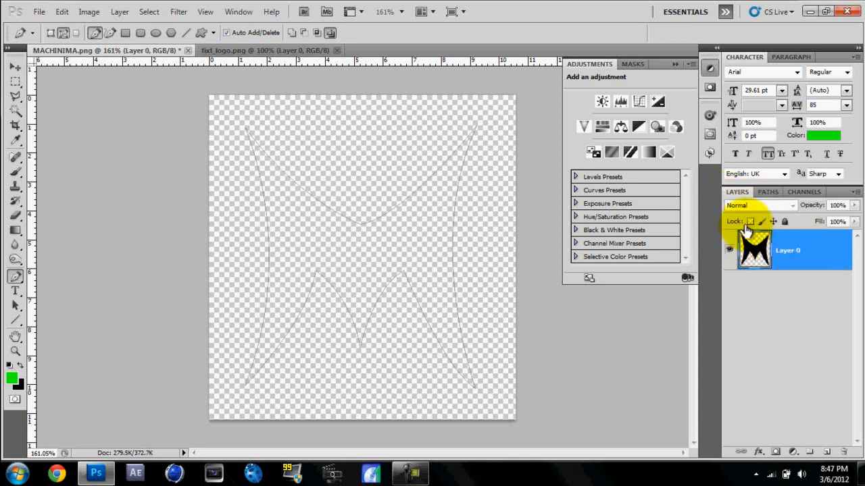
# Export the Work Path to an Adobe Illustrator (.ai) file named MACHINIMA in the Documents library
pyautogui.click(768, 192)
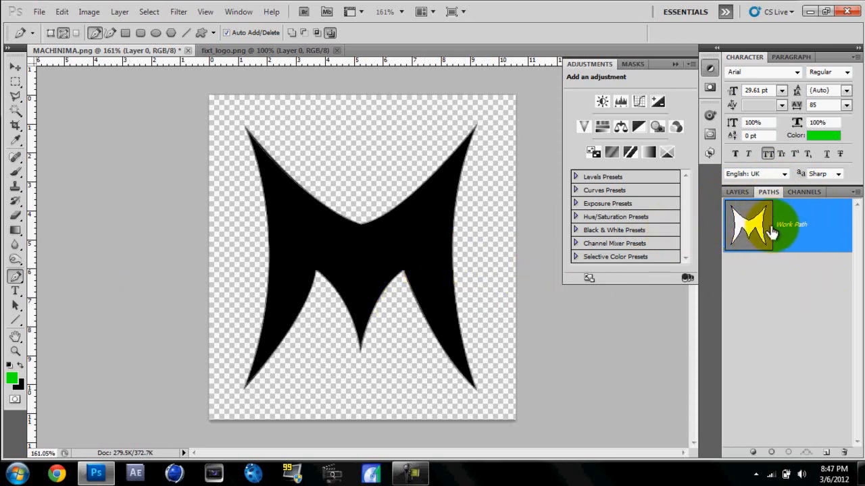
pyautogui.click(45, 12)
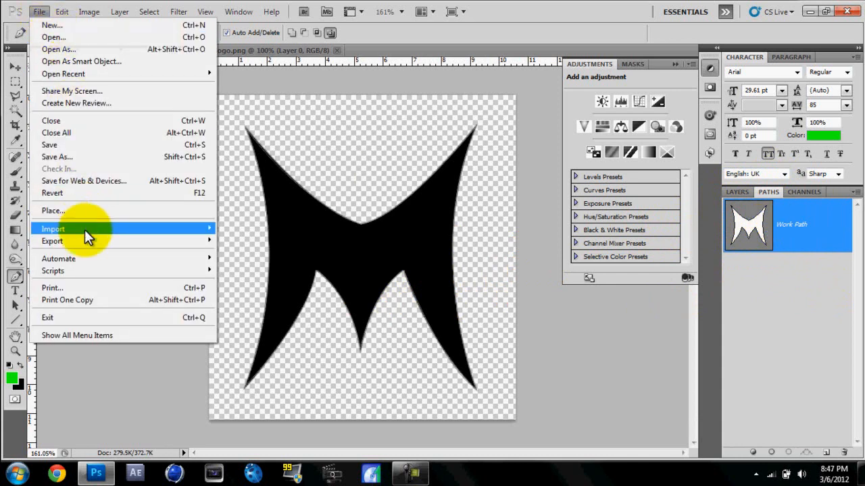
pyautogui.moveTo(86, 242)
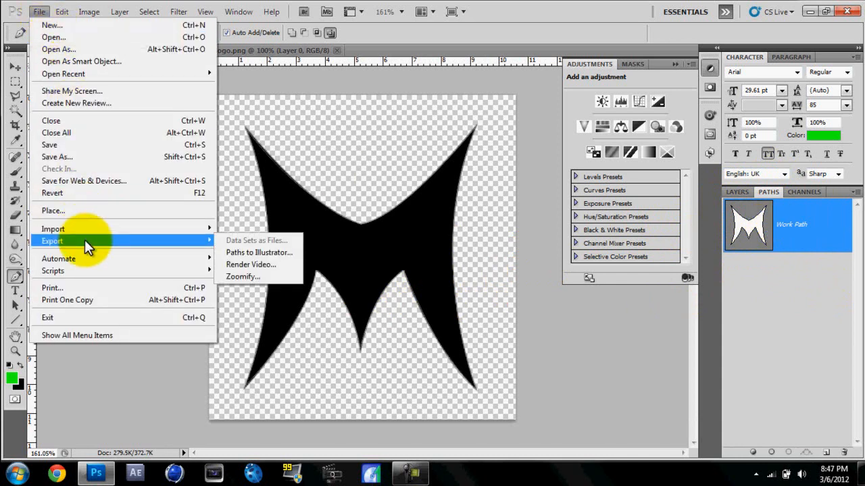
pyautogui.click(240, 253)
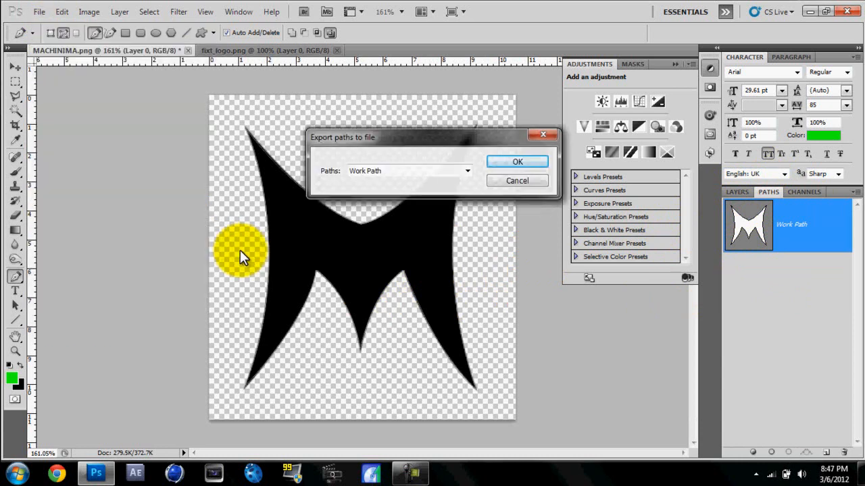
pyautogui.click(465, 172)
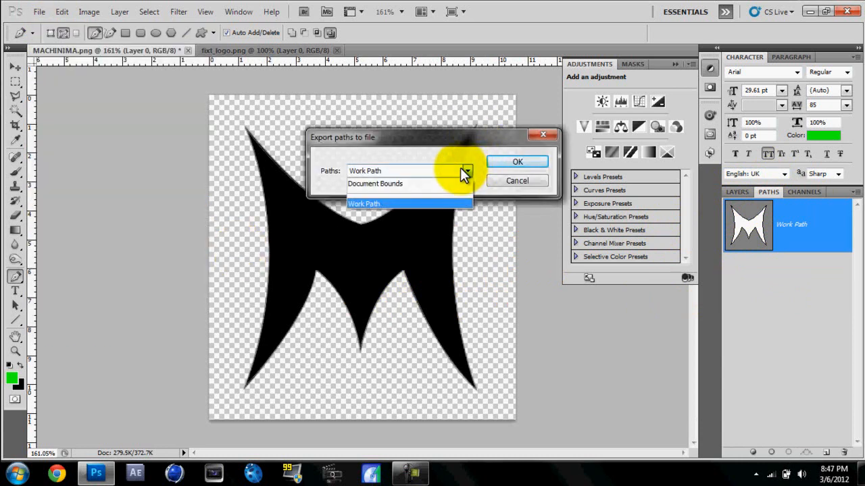
pyautogui.click(429, 202)
pyautogui.click(408, 175)
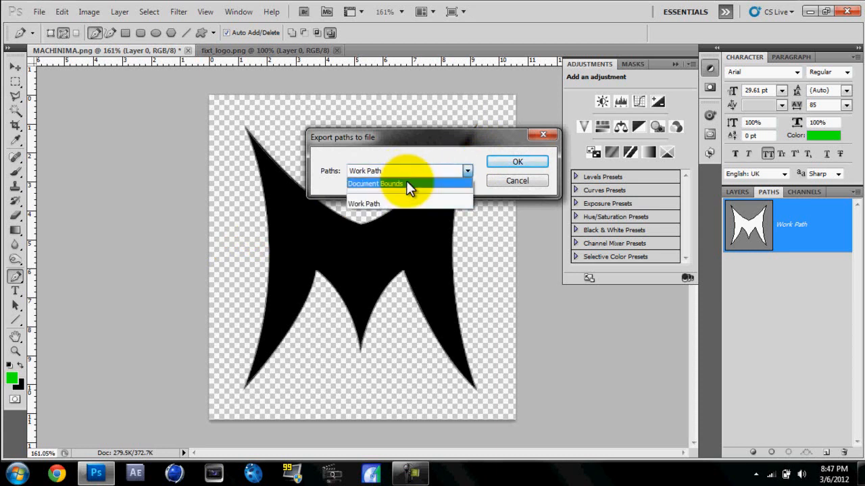
pyautogui.click(398, 167)
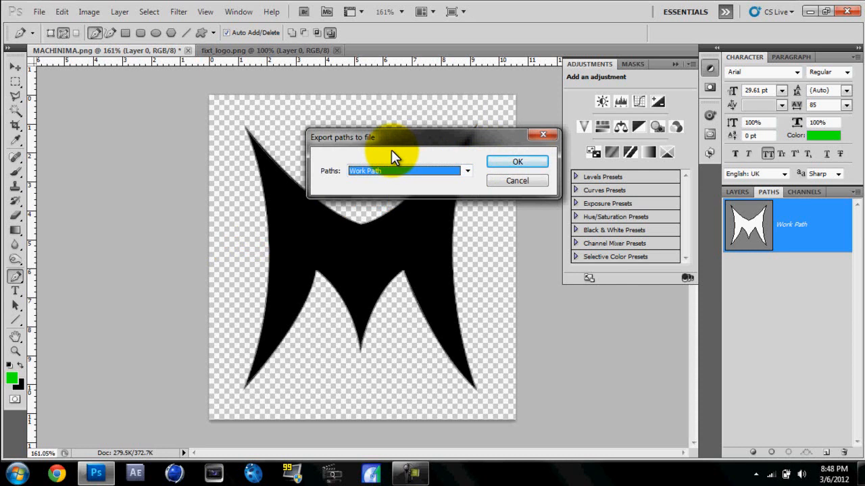
pyautogui.click(503, 163)
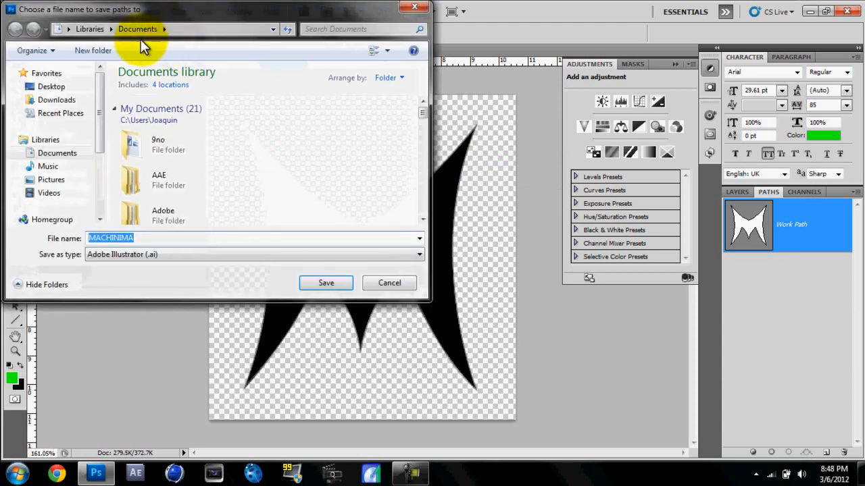
pyautogui.click(310, 283)
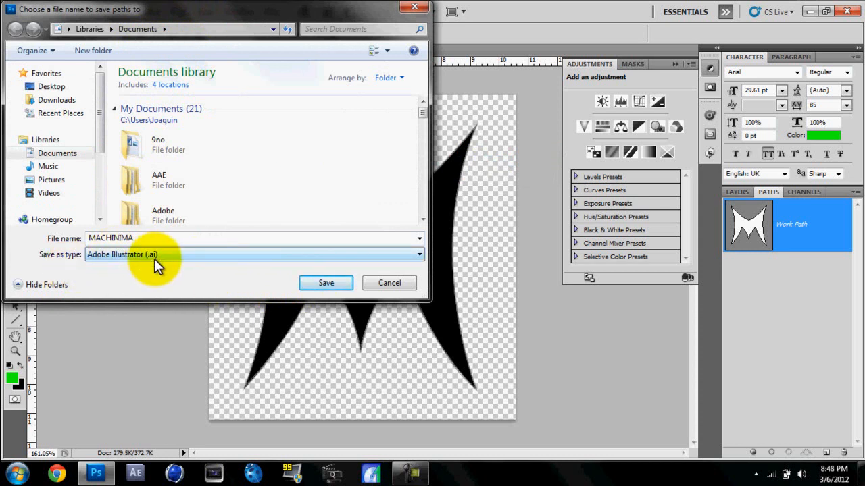
pyautogui.click(332, 283)
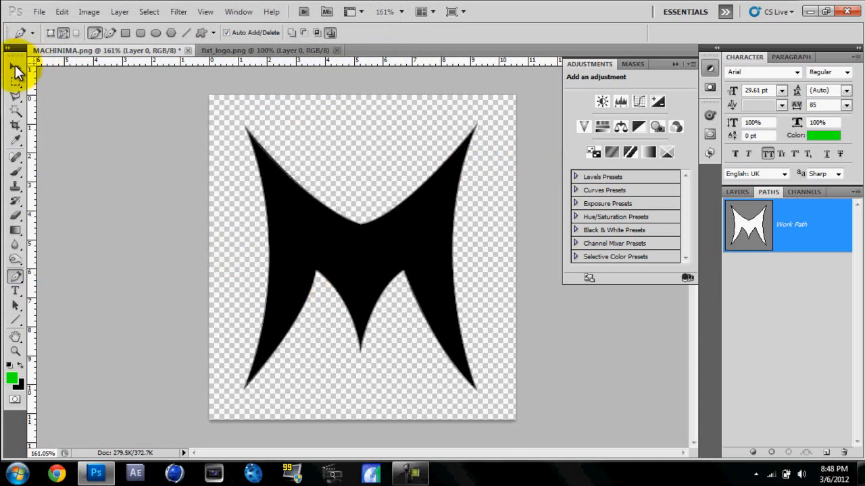
# Close the MACHINIMA.png document, leaving fixt_logo.png as the open image
pyautogui.click(16, 67)
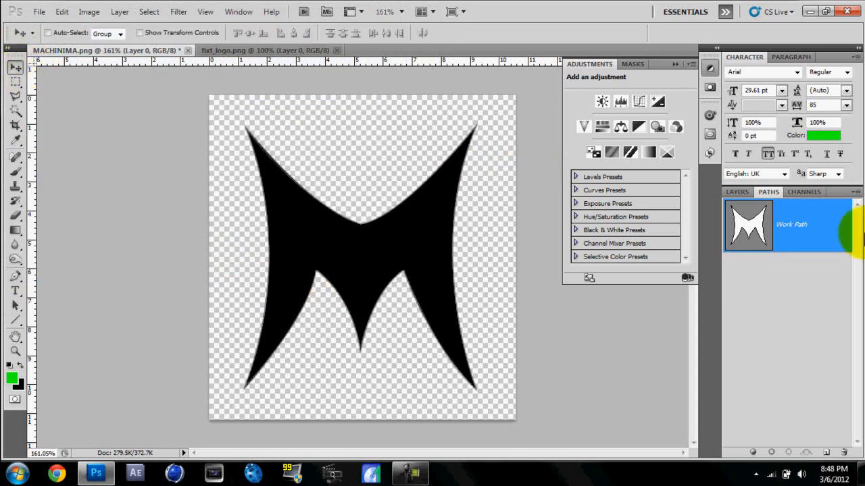
pyautogui.click(192, 50)
pyautogui.click(438, 192)
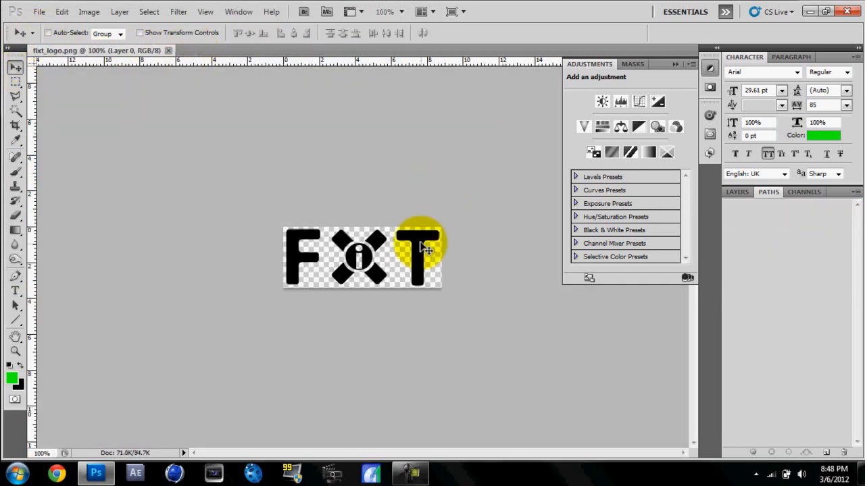
# Start a Pen Tool path with an anchor at the top edge of the black circle behind the letter i
pyautogui.scroll(5, 424, 263)
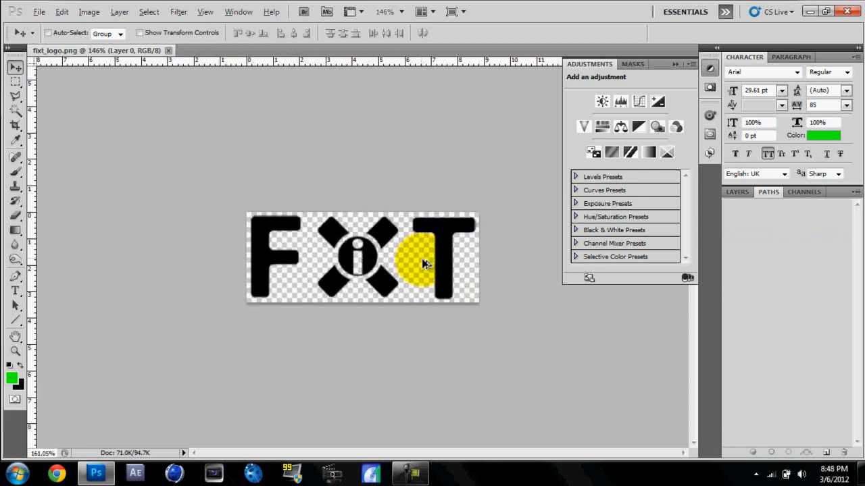
pyautogui.scroll(1, 479, 262)
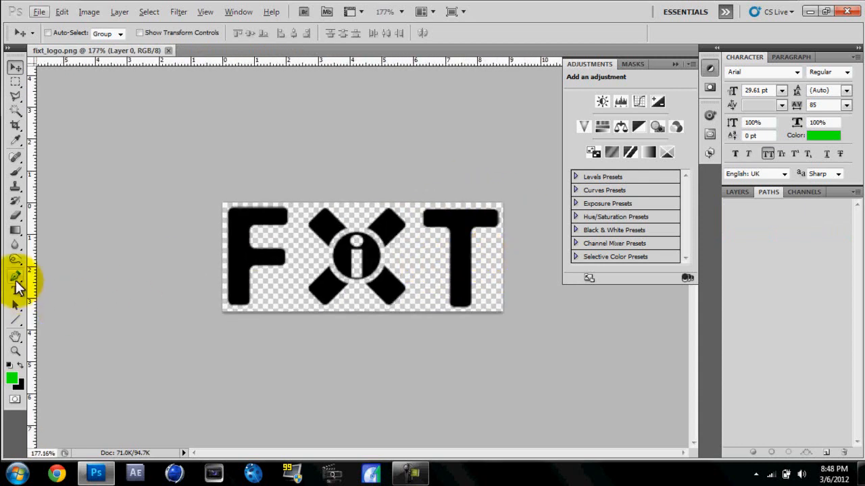
pyautogui.click(16, 276)
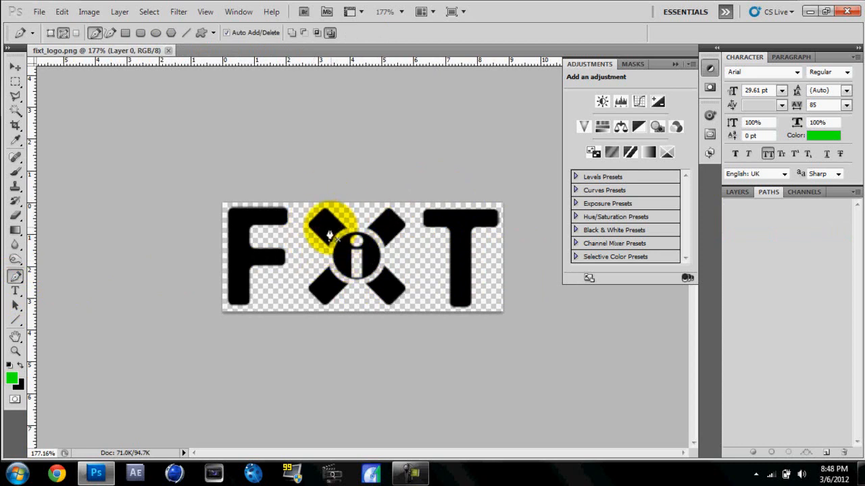
pyautogui.scroll(4, 329, 236)
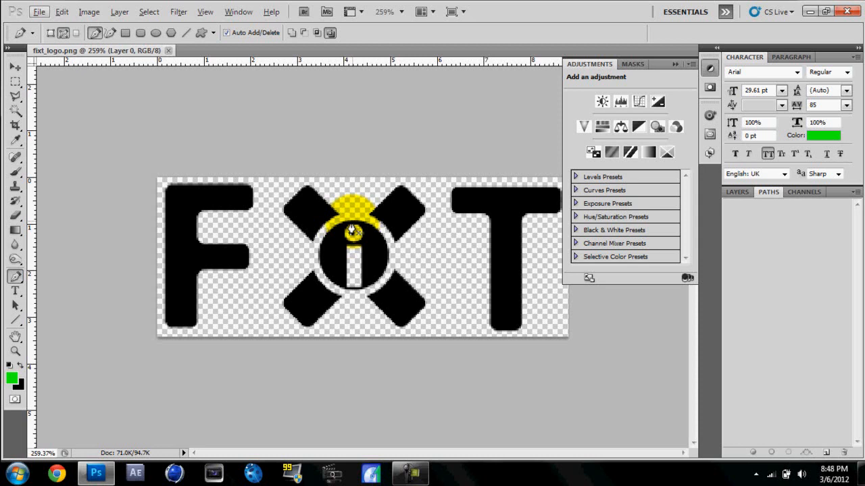
pyautogui.scroll(2, 352, 230)
pyautogui.scroll(-1, 350, 223)
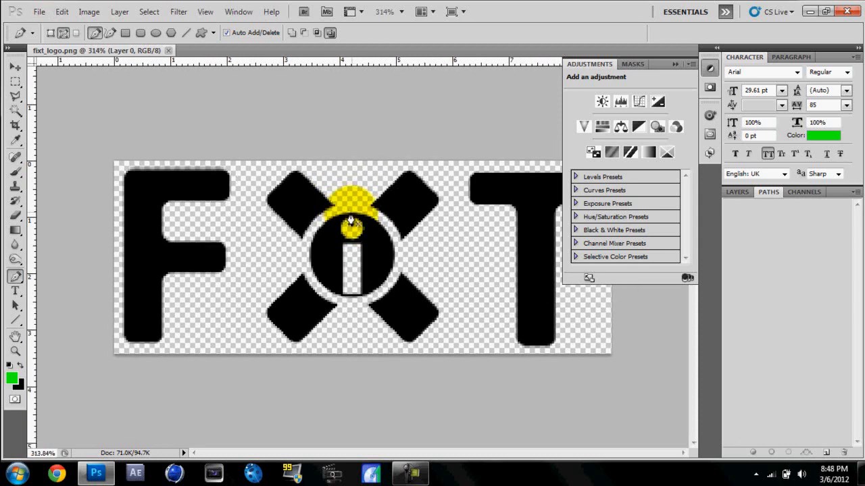
pyautogui.click(350, 220)
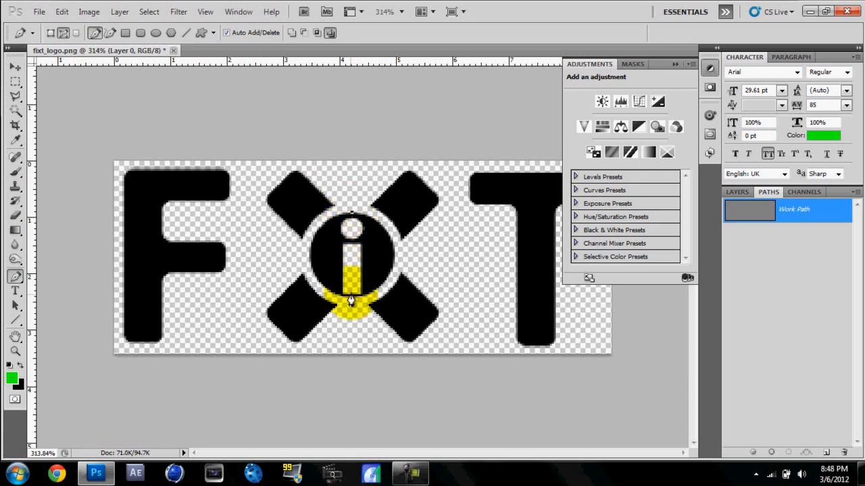
# Try to trace the black circle with only two curved anchors, at its bottom and top
pyautogui.moveTo(351, 299); pyautogui.dragTo(441, 349)
pyautogui.click(360, 217)
pyautogui.moveTo(355, 218); pyautogui.dragTo(345, 234)
pyautogui.hotkey('ctrl', 'alt', 'z')
pyautogui.hotkey('ctrl', 'alt', 'z')
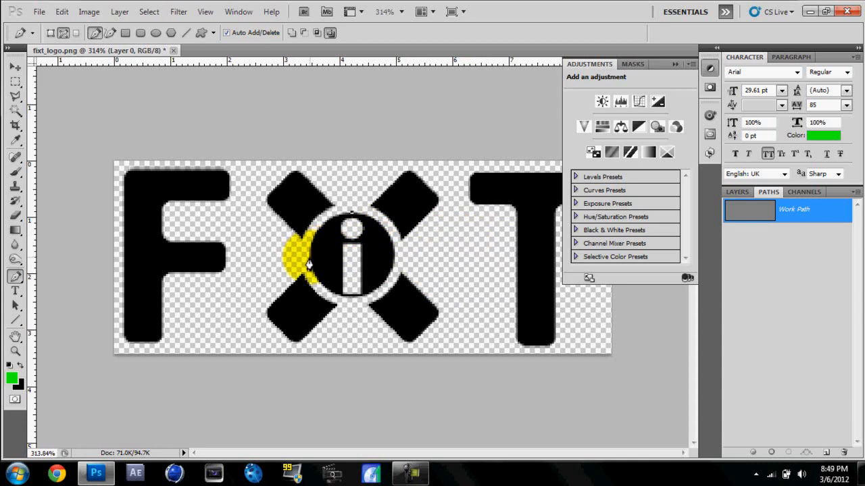
# Trace the black circle with curved anchors at its left, bottom and right, removing each outgoing handle, and close the path at its top
pyautogui.moveTo(311, 254); pyautogui.dragTo(311, 289)
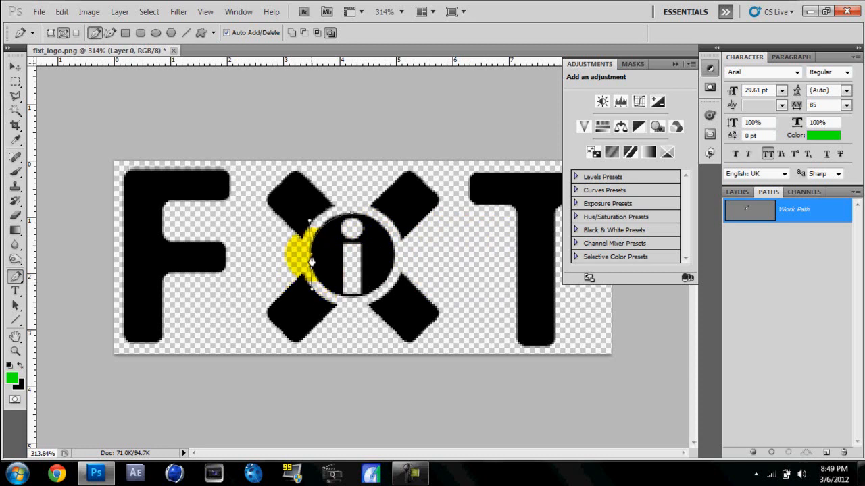
pyautogui.keyDown('alt'); pyautogui.click(311, 256); pyautogui.keyUp('alt')
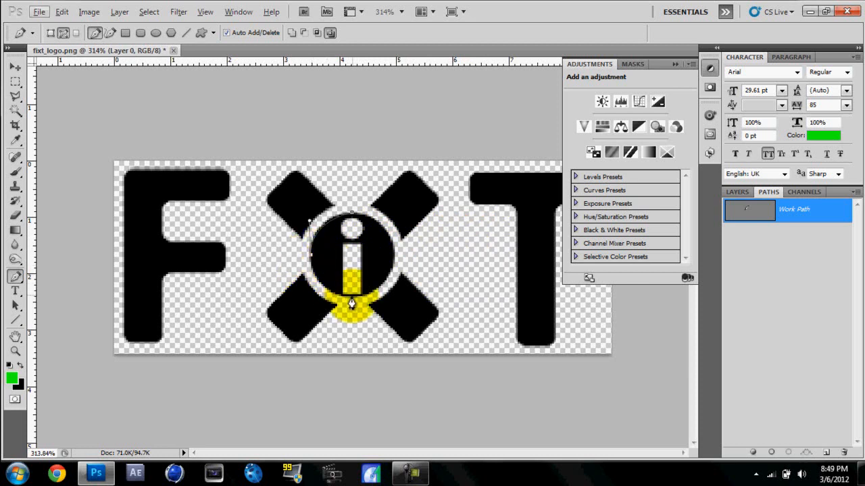
pyautogui.moveTo(352, 295); pyautogui.dragTo(389, 305)
pyautogui.keyDown('alt'); pyautogui.click(353, 297); pyautogui.keyUp('alt')
pyautogui.moveTo(395, 257); pyautogui.dragTo(397, 225)
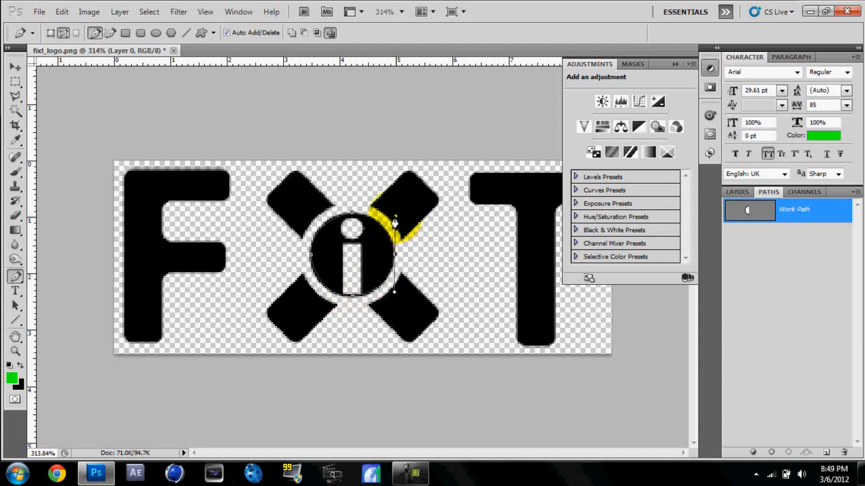
pyautogui.keyDown('alt'); pyautogui.click(395, 255); pyautogui.keyUp('alt')
pyautogui.moveTo(352, 212); pyautogui.dragTo(317, 215)
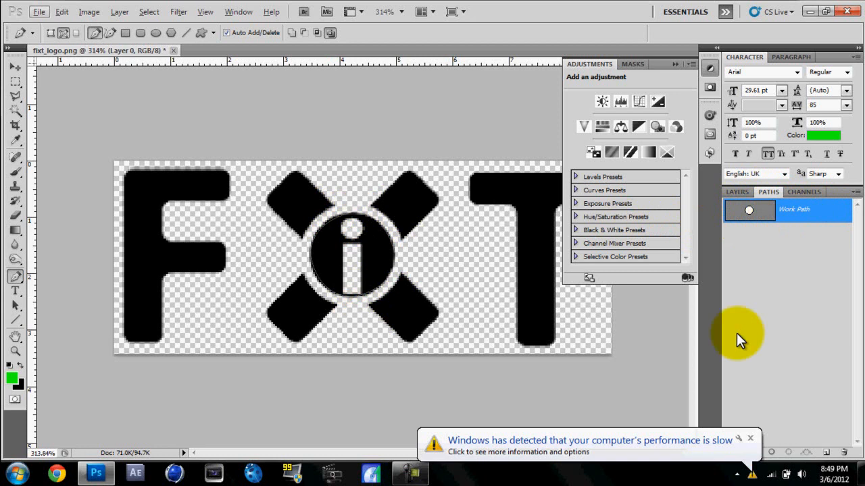
# Trace the round dot of the letter i with curved Pen Tool anchors, dismissing the system notification first
pyautogui.click(749, 437)
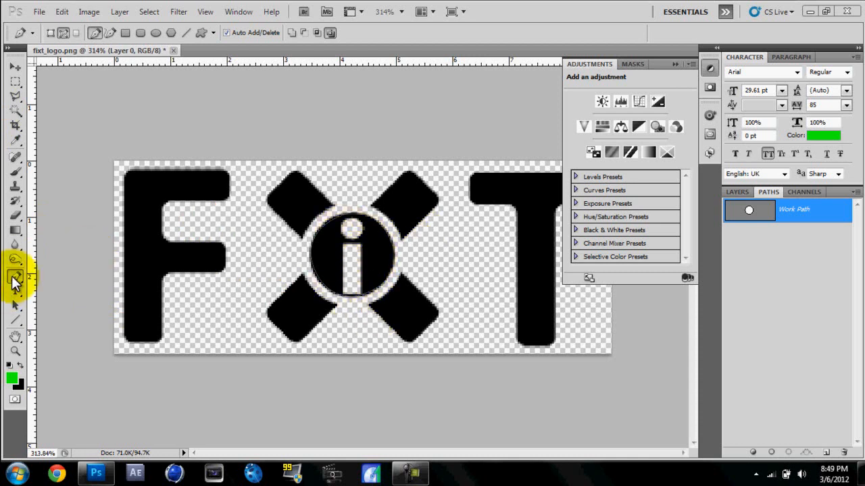
pyautogui.scroll(1, 368, 275)
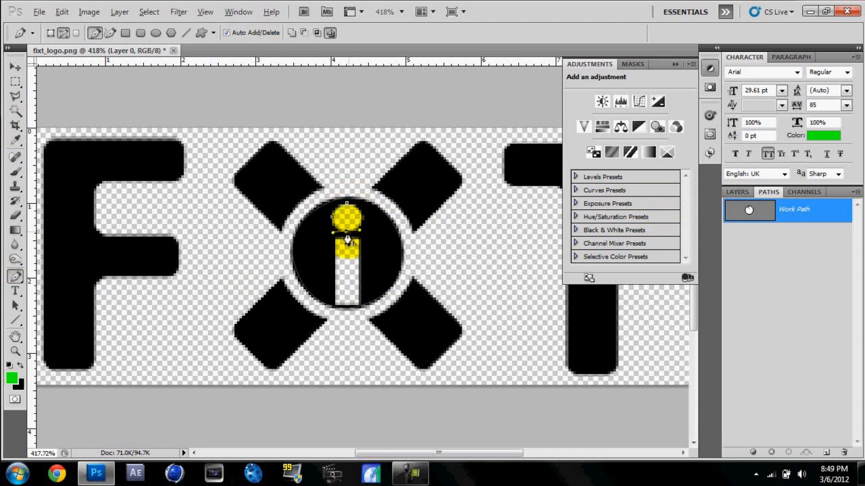
pyautogui.moveTo(347, 238); pyautogui.dragTo(358, 228)
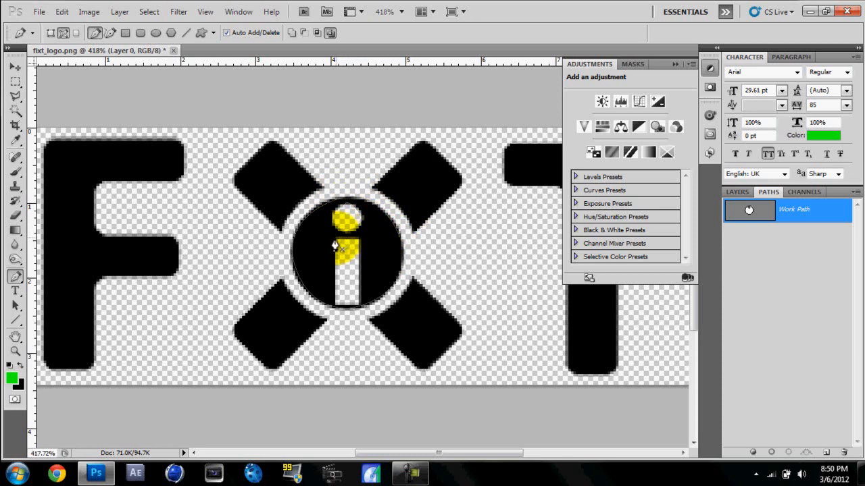
# Trace the rectangular stem of the letter i with straight corner anchors and close the path at its starting corner
pyautogui.click(334, 306)
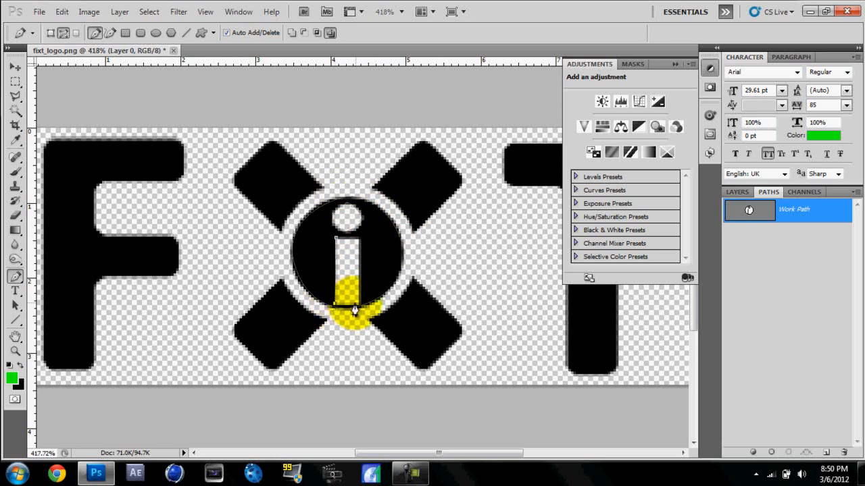
pyautogui.click(359, 306)
pyautogui.click(358, 244)
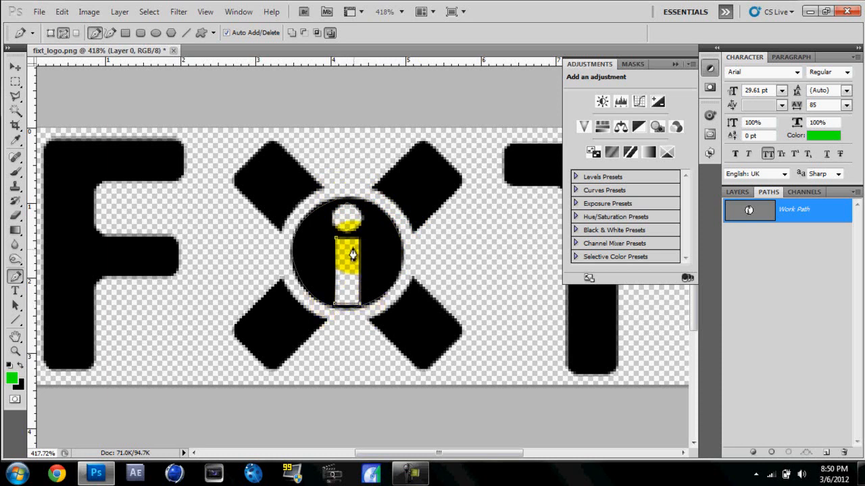
pyautogui.click(336, 240)
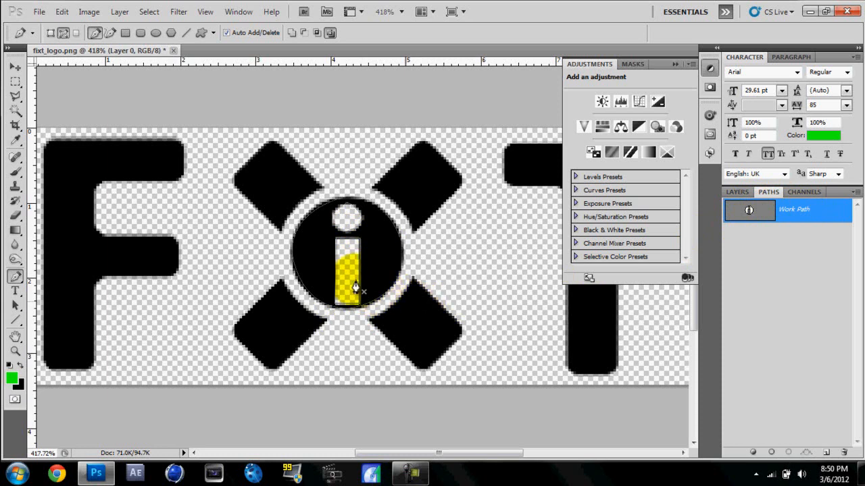
# Export the Work Path to Illustrator, saving it as fixt_logo in the Documents library
pyautogui.scroll(-2, 355, 257)
pyautogui.scroll(-2, 406, 251)
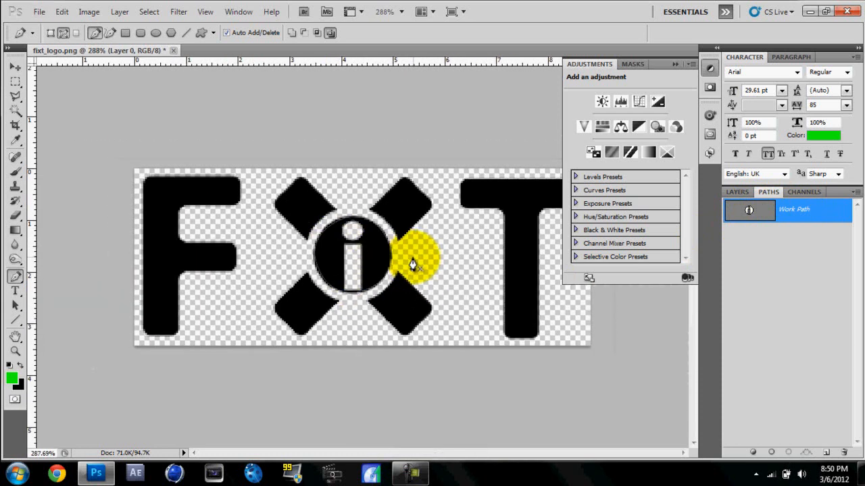
pyautogui.scroll(-2, 535, 255)
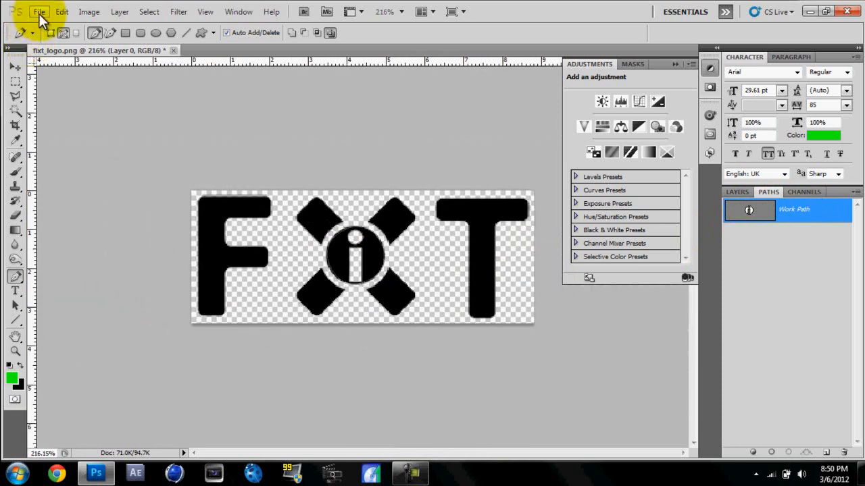
pyautogui.click(38, 13)
pyautogui.moveTo(207, 241)
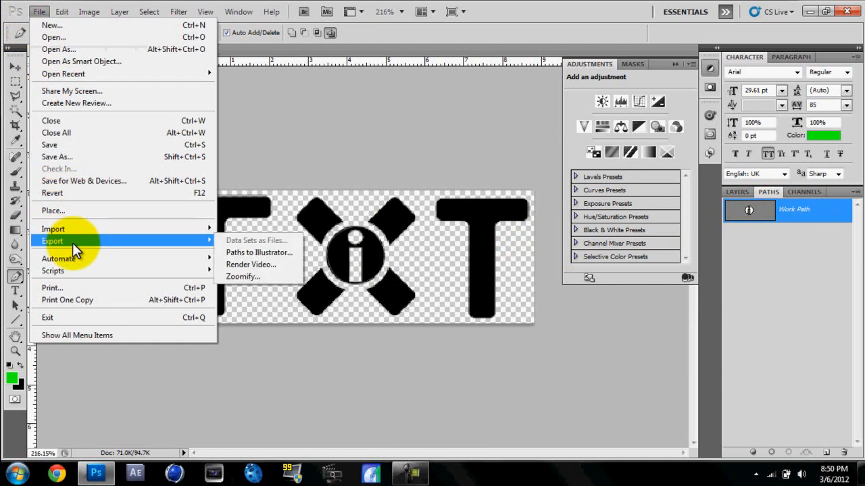
pyautogui.click(228, 252)
pyautogui.click(465, 173)
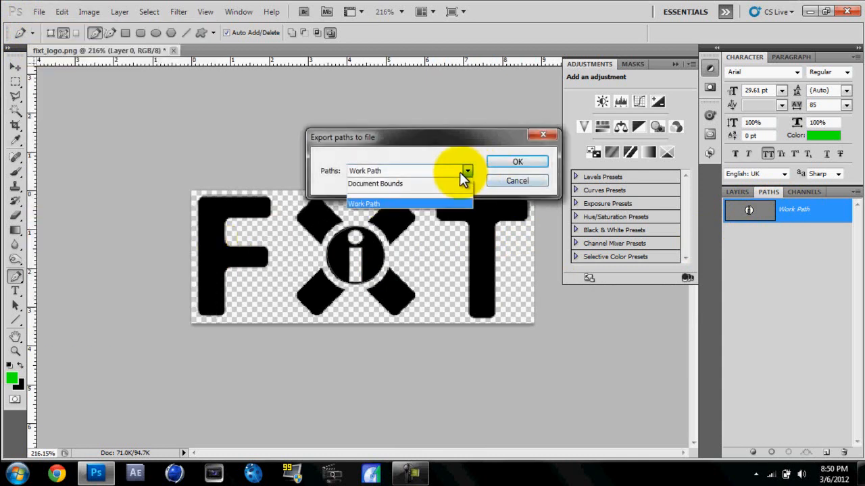
pyautogui.click(424, 202)
pyautogui.click(499, 159)
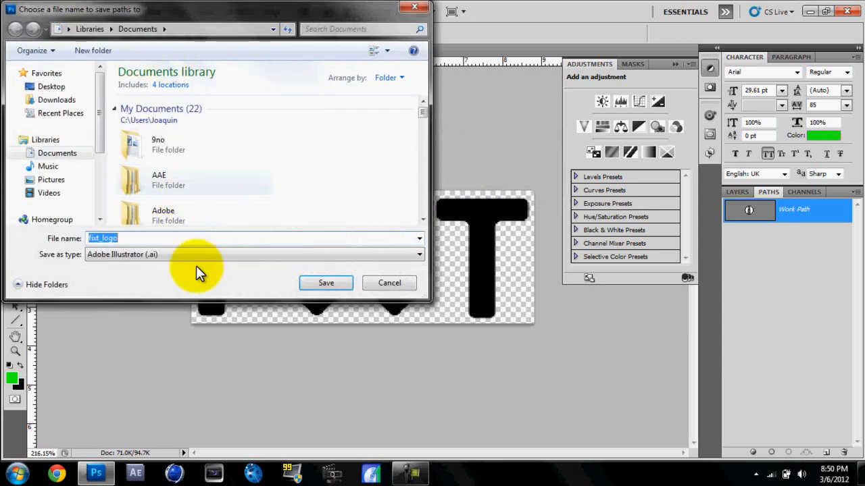
pyautogui.click(325, 284)
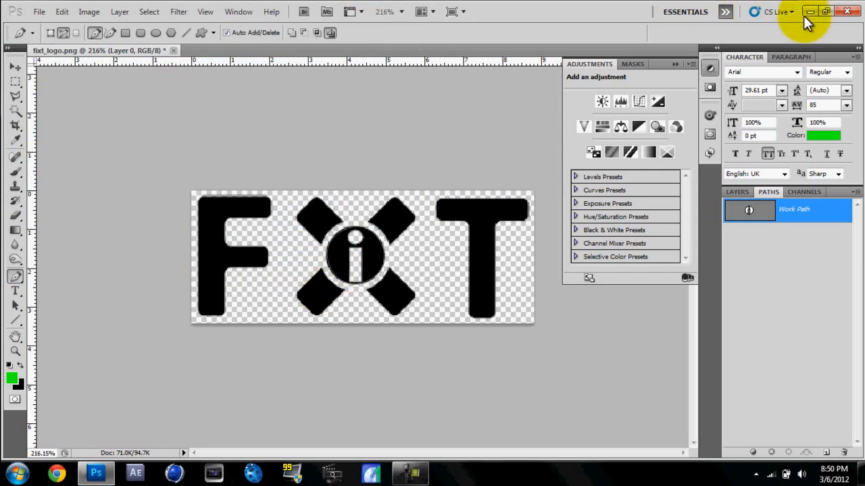
# Close the fixt_logo.png document and switch to Cinema 4D
pyautogui.click(173, 51)
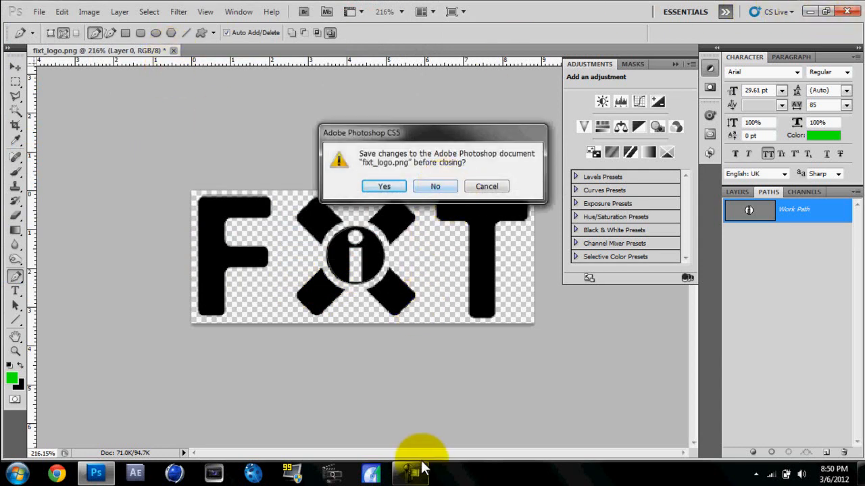
pyautogui.click(413, 472)
pyautogui.click(795, 412)
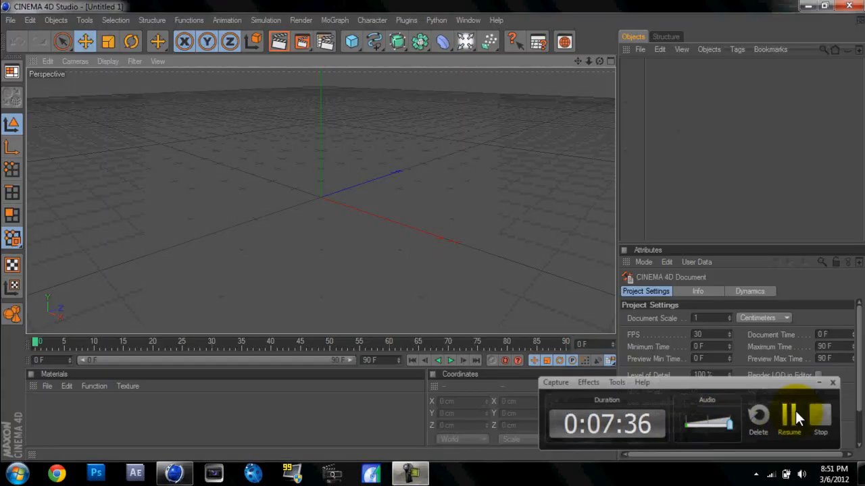
pyautogui.click(795, 410)
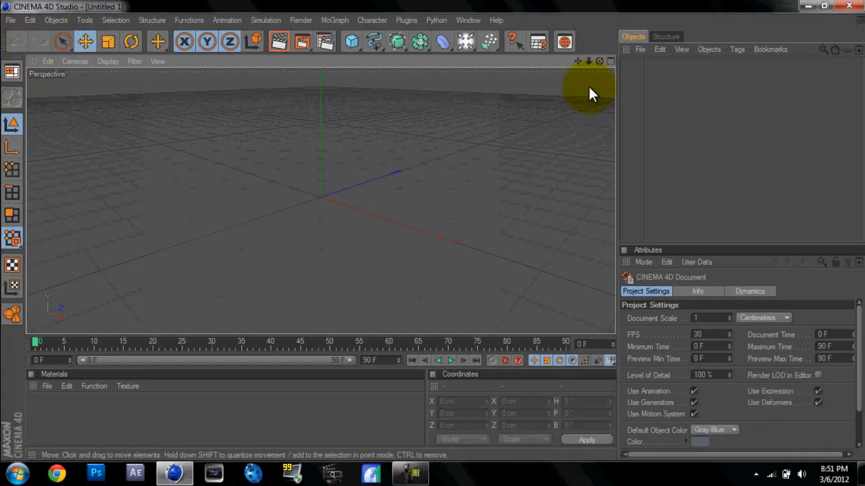
# Open the MACHINIMA Illustrator file from the Documents library
pyautogui.click(10, 20)
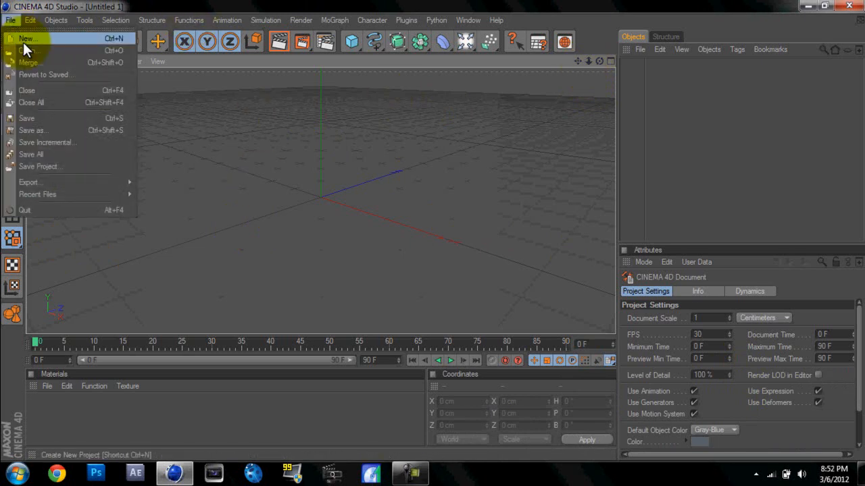
pyautogui.click(24, 42)
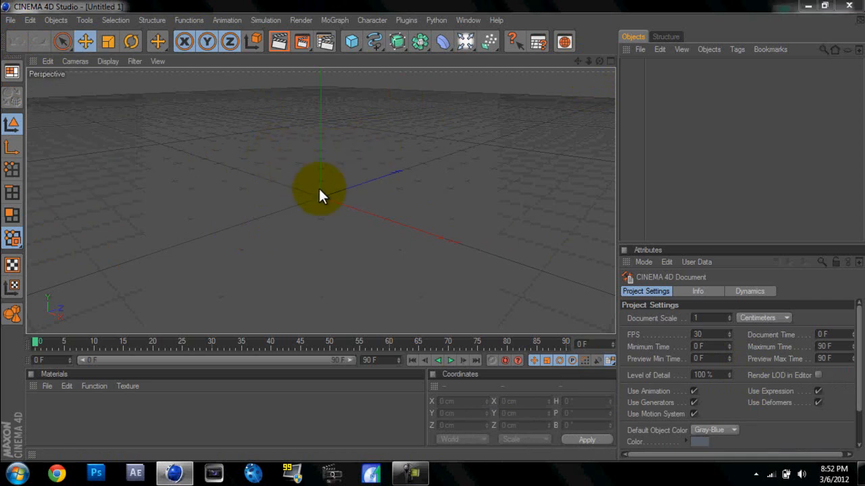
pyautogui.hotkey('ctrl', 'o')
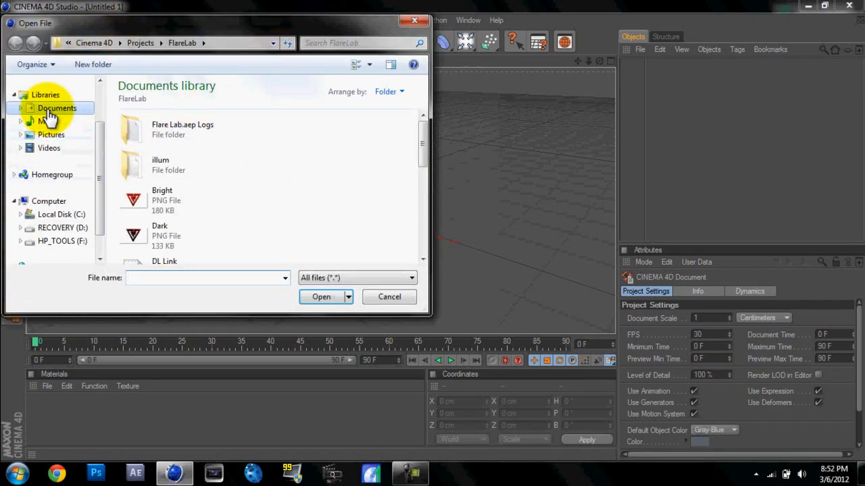
pyautogui.click(54, 110)
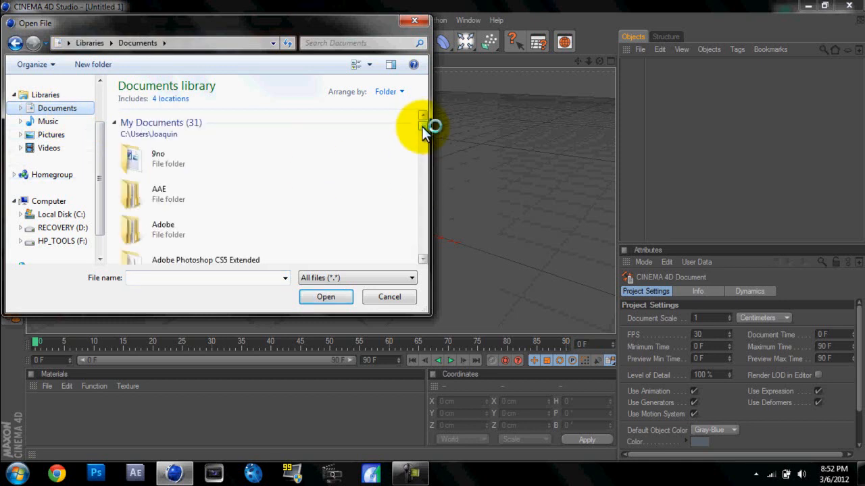
pyautogui.moveTo(423, 127); pyautogui.dragTo(420, 143)
pyautogui.click(246, 209)
pyautogui.scroll(3, 245, 202)
pyautogui.click(229, 223)
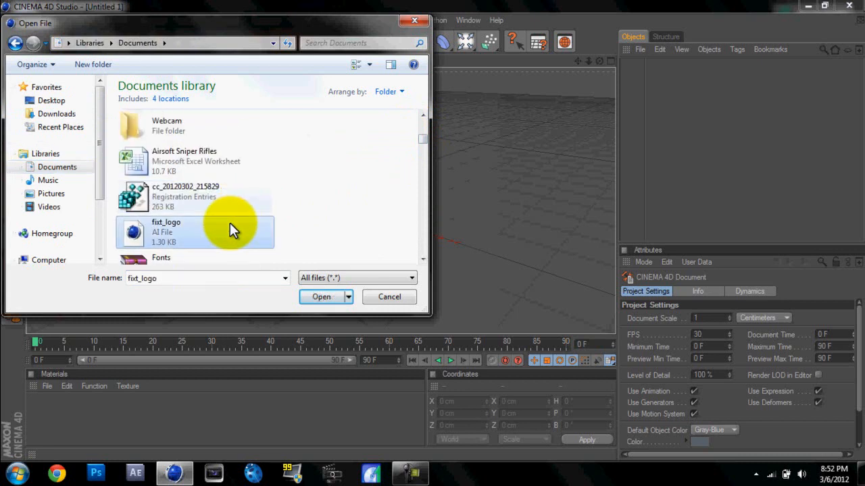
pyautogui.scroll(4, 229, 223)
pyautogui.scroll(-4, 231, 223)
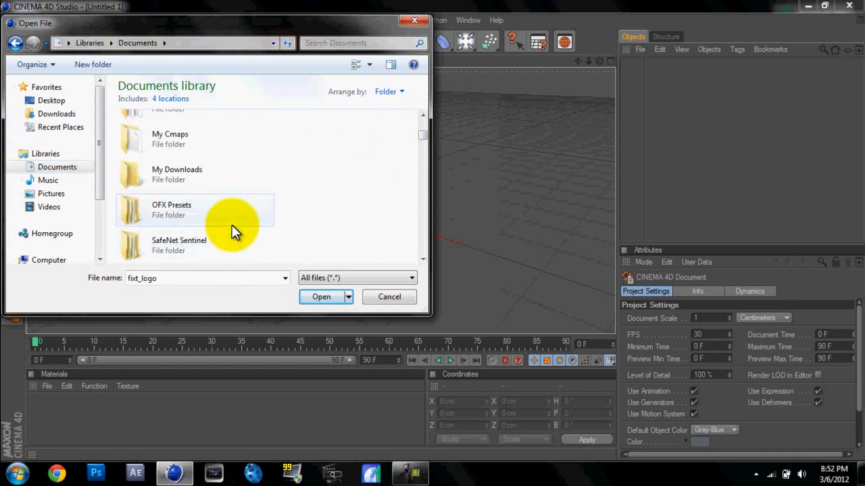
pyautogui.scroll(-2, 232, 226)
pyautogui.click(231, 210)
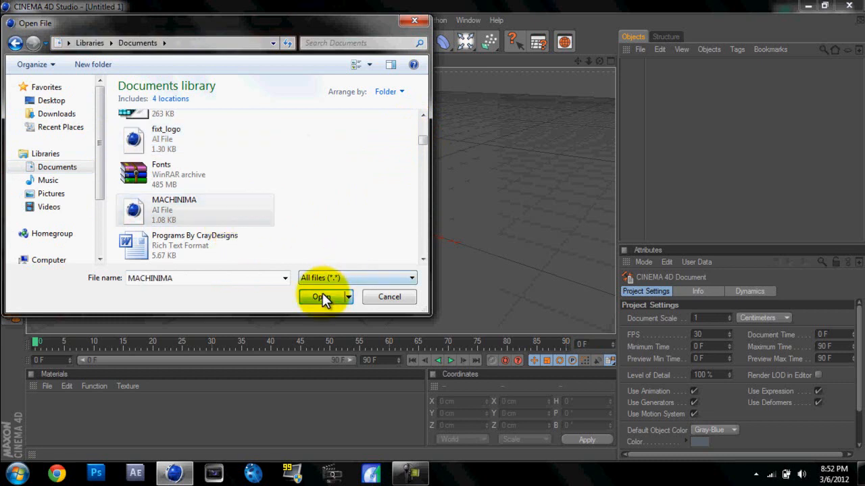
pyautogui.click(321, 297)
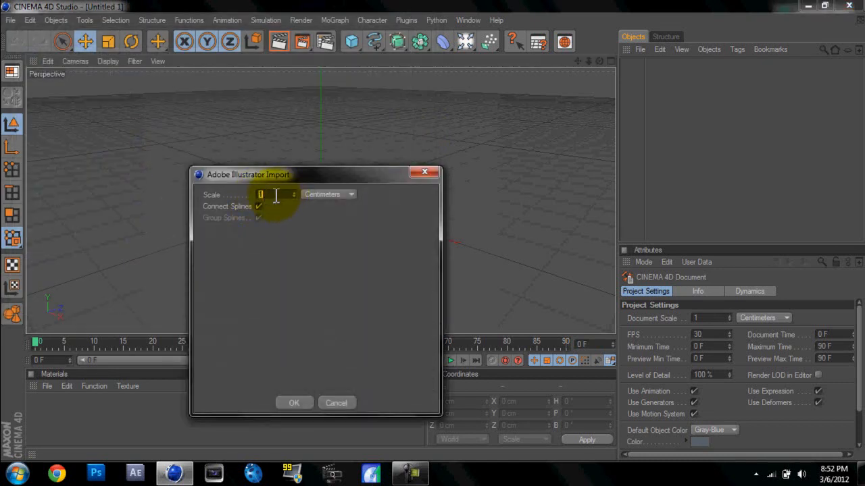
# Import the Illustrator paths at a scale of 1 Centimeters with Connect Splines enabled
pyautogui.click(319, 195)
pyautogui.click(302, 202)
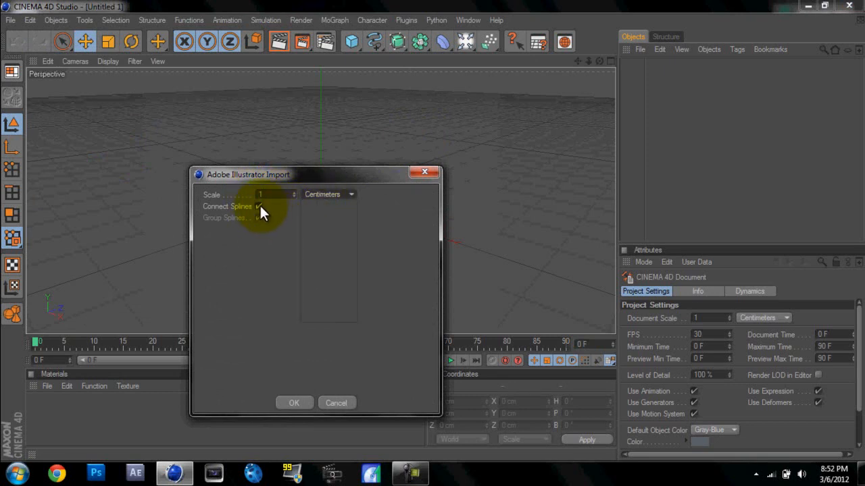
pyautogui.click(288, 402)
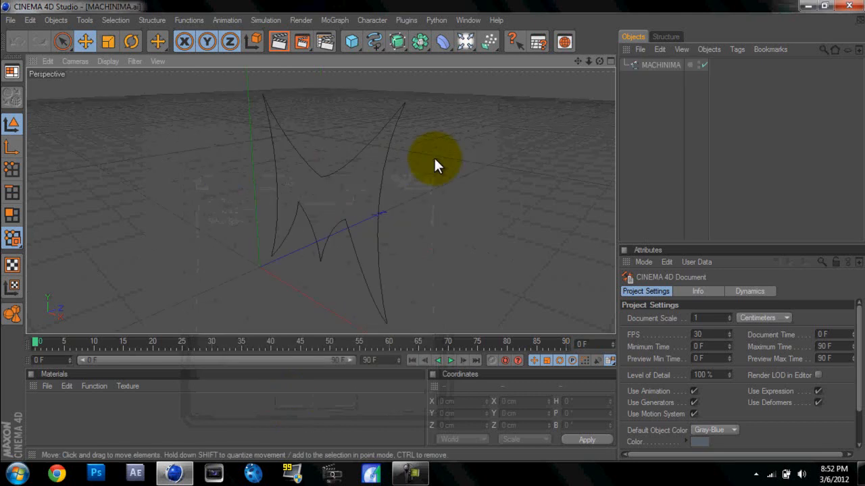
# Render the perspective view to check the imported MACHINIMA spline, and leave the spline deselected
pyautogui.moveTo(598, 63); pyautogui.dragTo(412, 229)
pyautogui.click(278, 42)
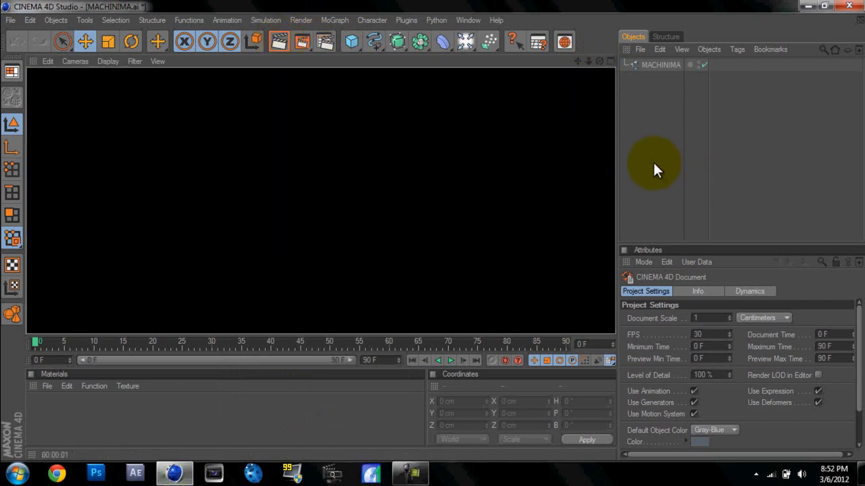
pyautogui.click(643, 139)
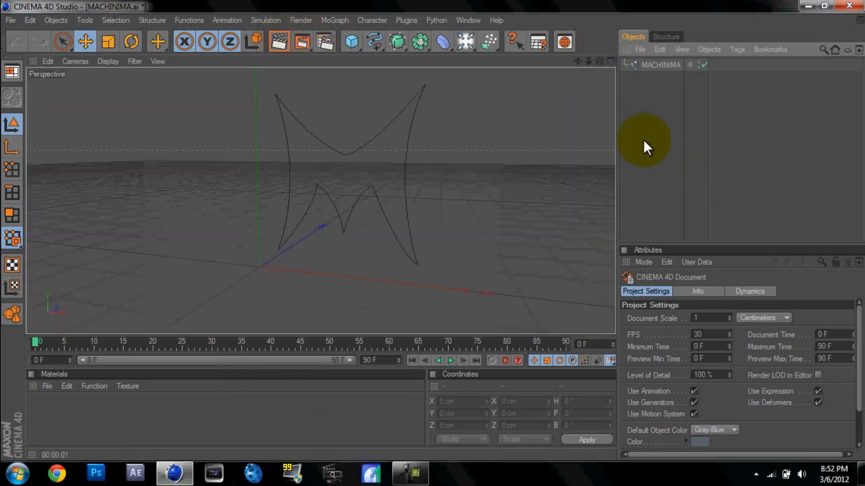
pyautogui.click(643, 66)
pyautogui.click(566, 111)
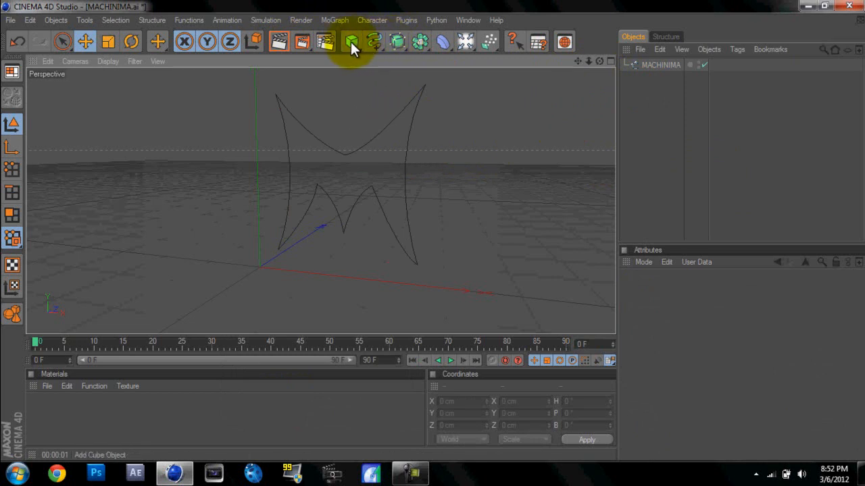
# Add an Extrude NURBS object, nest the MACHINIMA spline inside it, and render the view to check the solid M
pyautogui.click(397, 40)
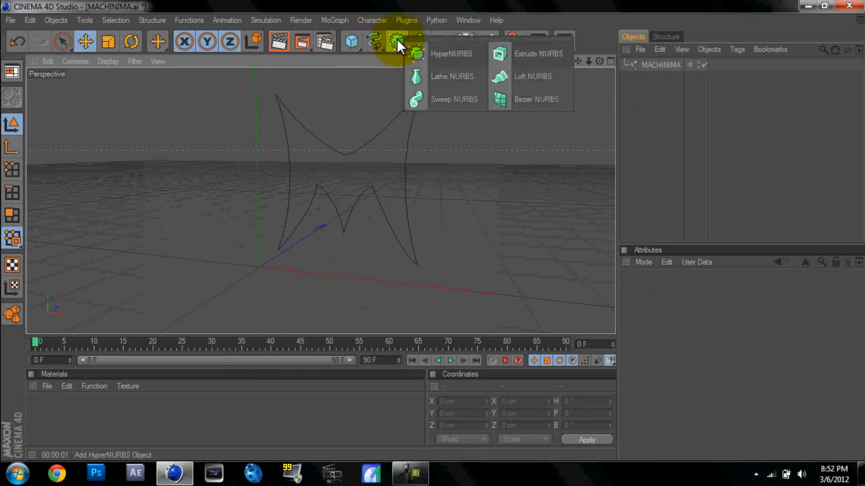
pyautogui.click(508, 53)
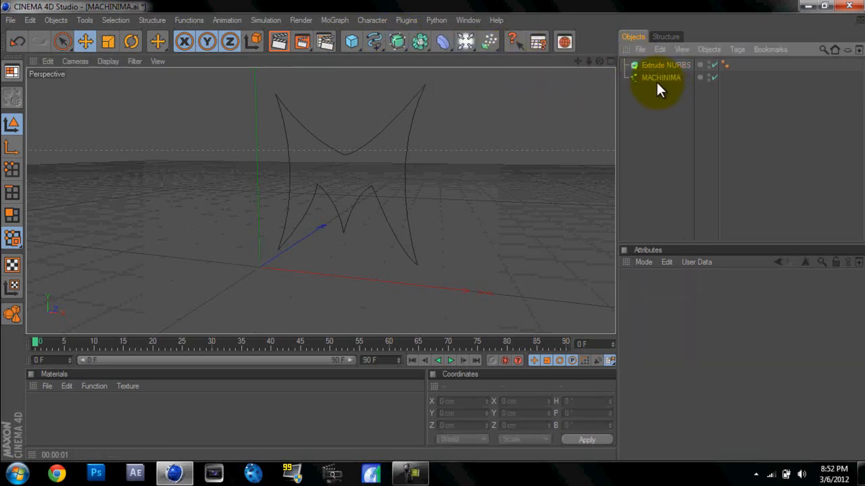
pyautogui.click(653, 76)
pyautogui.moveTo(654, 76); pyautogui.dragTo(432, 233)
pyautogui.click(623, 65)
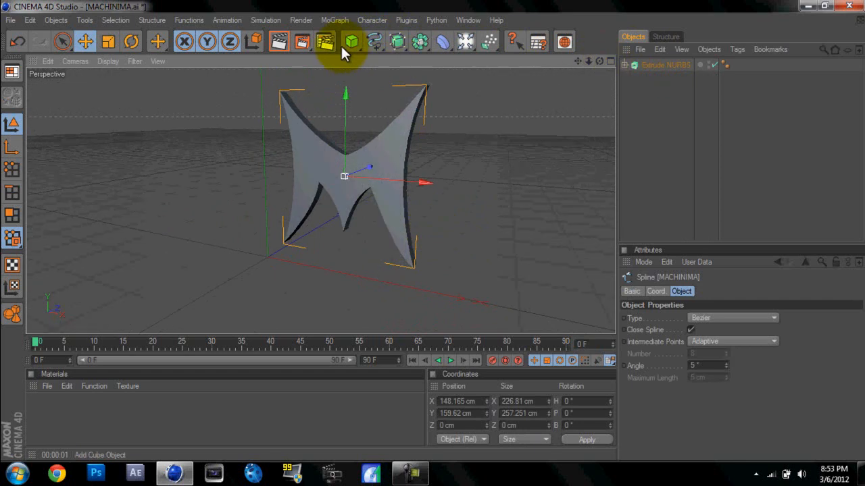
pyautogui.click(287, 42)
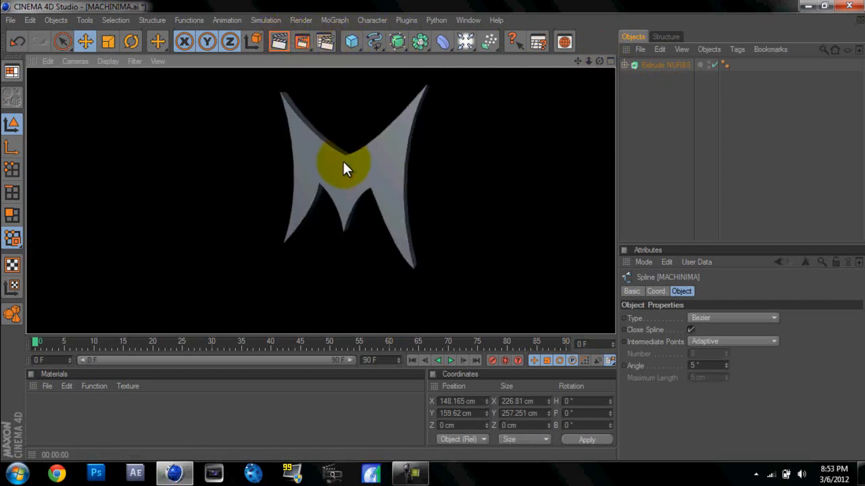
pyautogui.click(648, 149)
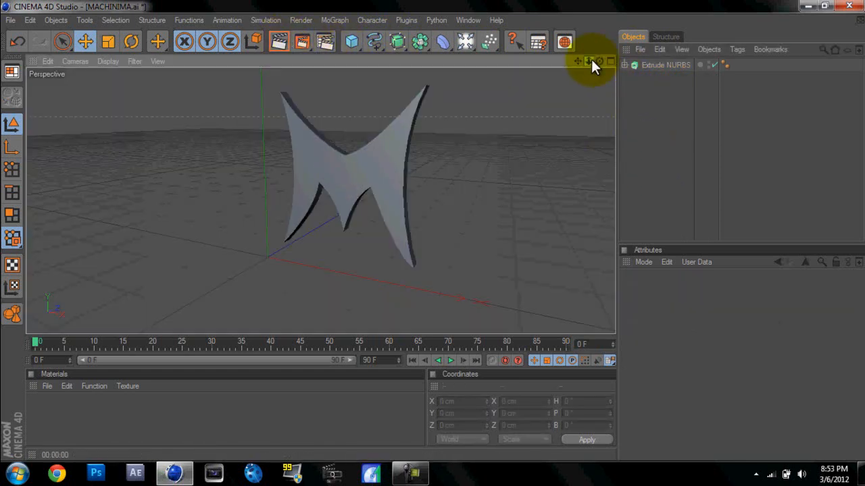
# Set both the start and end caps of the Extrude NURBS to Fillet Cap
pyautogui.click(668, 64)
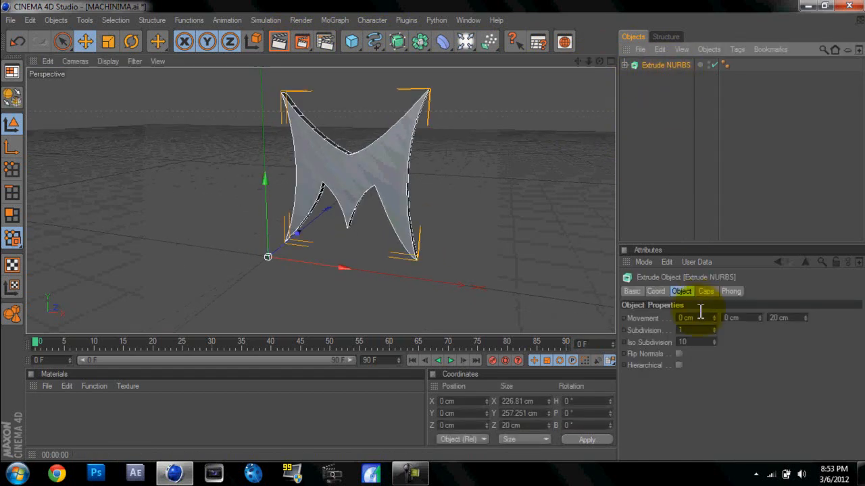
pyautogui.click(702, 292)
pyautogui.click(703, 318)
pyautogui.click(693, 366)
pyautogui.click(689, 353)
pyautogui.click(693, 396)
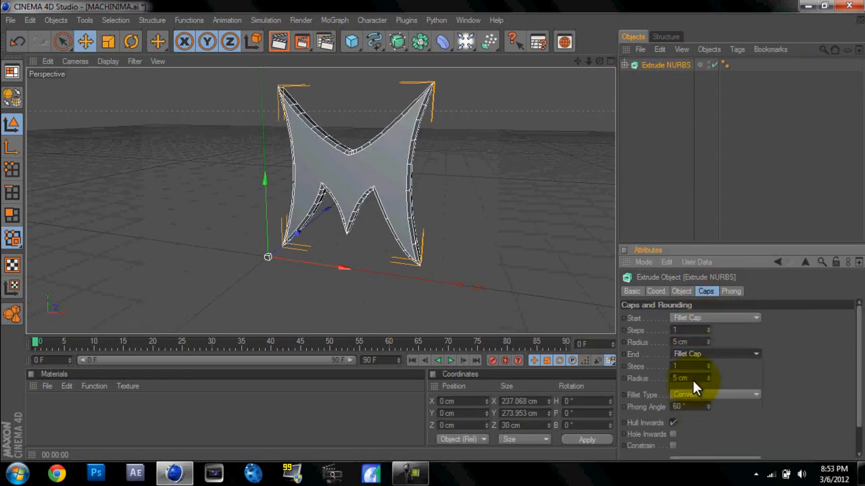
# Render the view and inspect the filleted M from several angles, with the Extrude NURBS deselected
pyautogui.click(680, 198)
pyautogui.hotkey('ctrl', 'r')
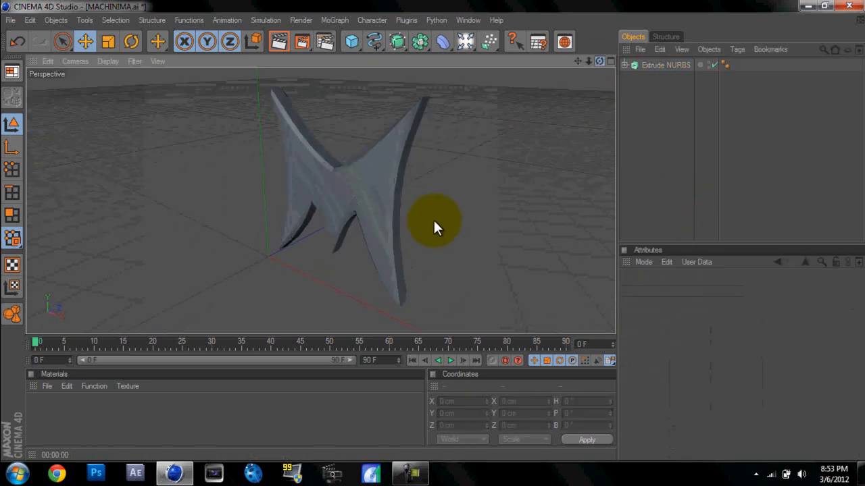
pyautogui.moveTo(418, 240); pyautogui.dragTo(126, 341)
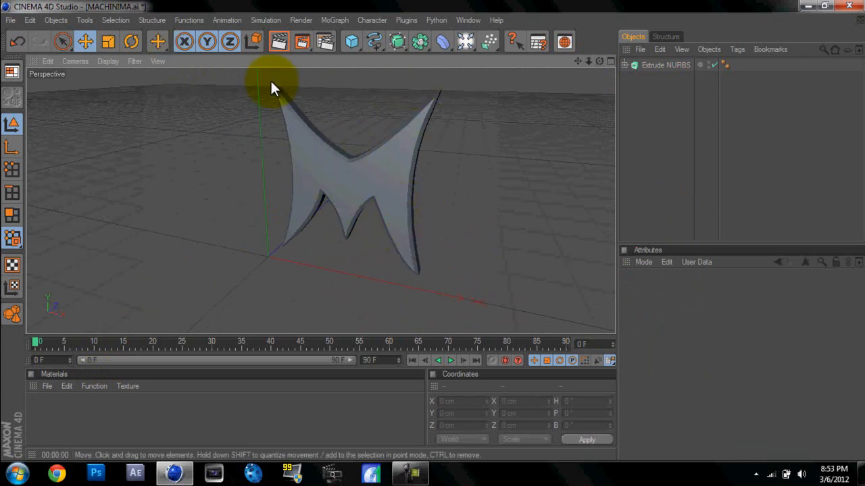
# Close the MACHINIMA.ai project without saving its changes
pyautogui.click(10, 19)
pyautogui.click(31, 93)
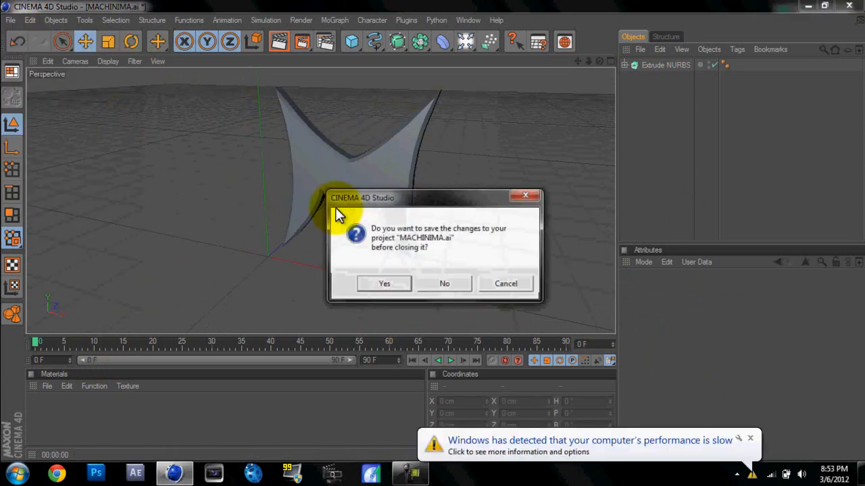
pyautogui.click(443, 281)
# Open the fixt_logo AI file from the Documents library and accept the Adobe Illustrator import settings
pyautogui.click(11, 19)
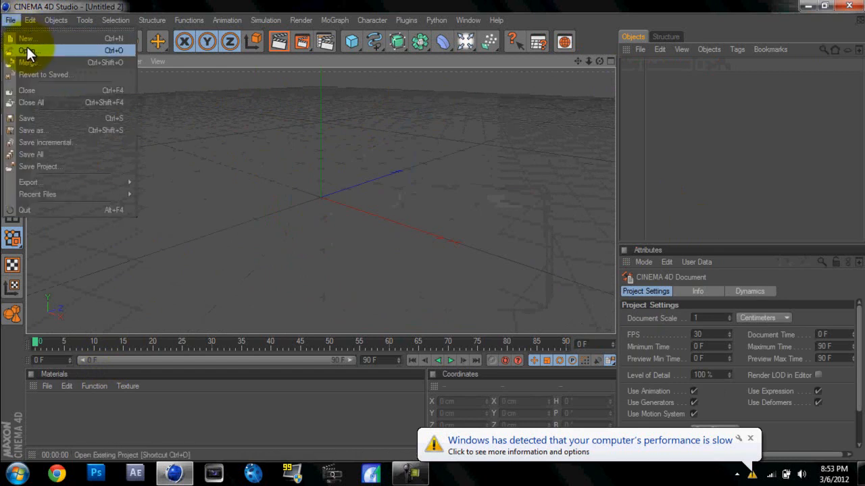
pyautogui.click(421, 128)
pyautogui.moveTo(419, 131)
pyautogui.mouseDown()
pyautogui.moveTo(421, 148)
pyautogui.moveTo(422, 140)
pyautogui.mouseUp()
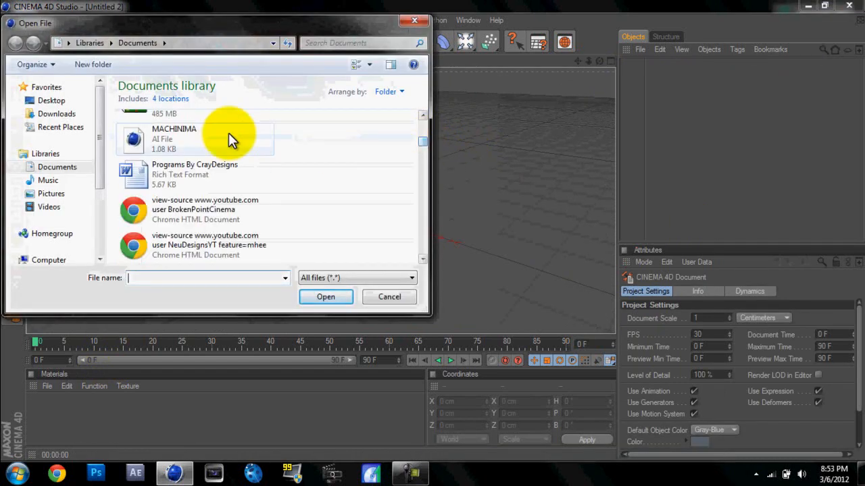
pyautogui.click(230, 140)
pyautogui.scroll(1, 195, 155)
pyautogui.click(194, 152)
pyautogui.click(320, 297)
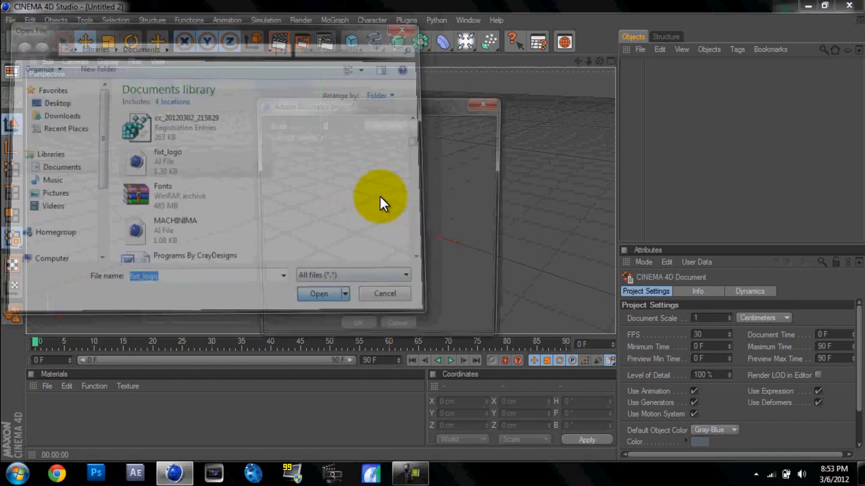
pyautogui.click(356, 333)
# Add an Extrude NURBS object, nest the fixt_logo spline inside it, and frame the extruded logo in the perspective view
pyautogui.moveTo(600, 62); pyautogui.dragTo(346, 144)
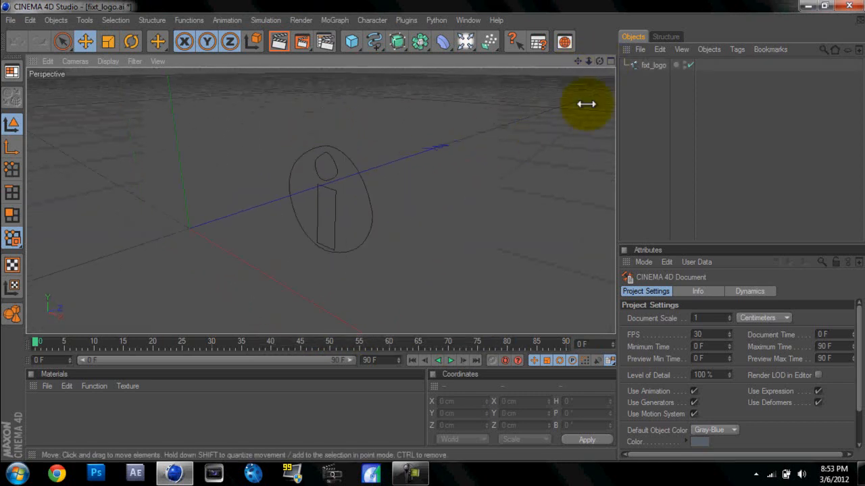
pyautogui.moveTo(598, 62); pyautogui.dragTo(355, 145)
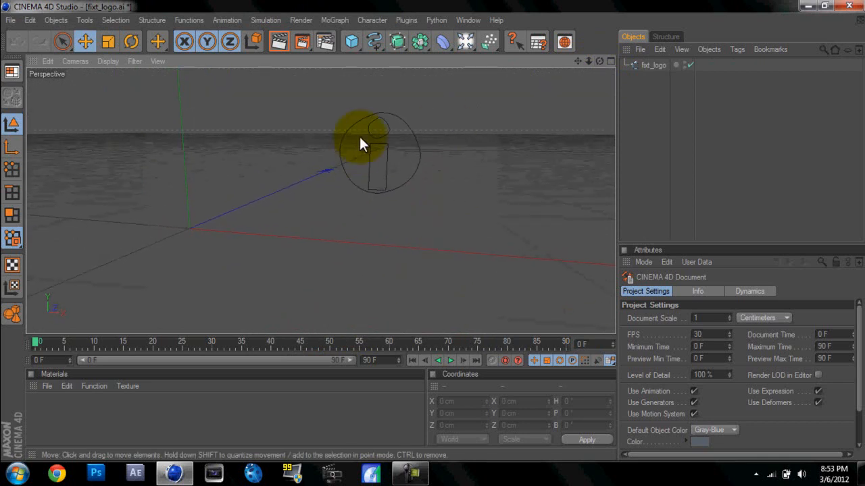
pyautogui.click(395, 40)
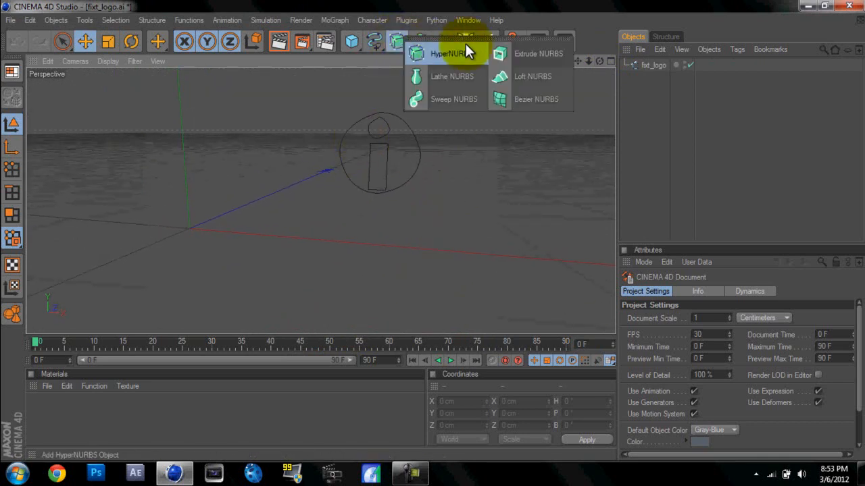
pyautogui.click(522, 48)
pyautogui.moveTo(653, 75); pyautogui.dragTo(651, 63)
pyautogui.click(595, 115)
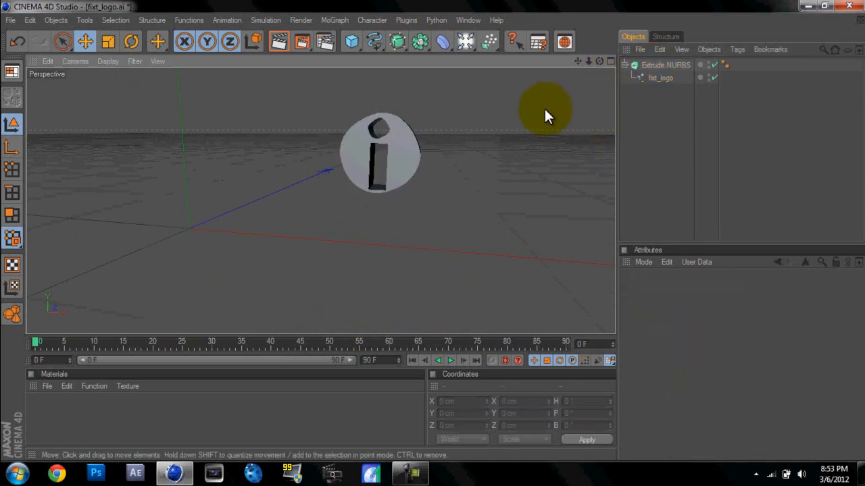
pyautogui.scroll(3, 552, 105)
pyautogui.moveTo(579, 62); pyautogui.dragTo(432, 228)
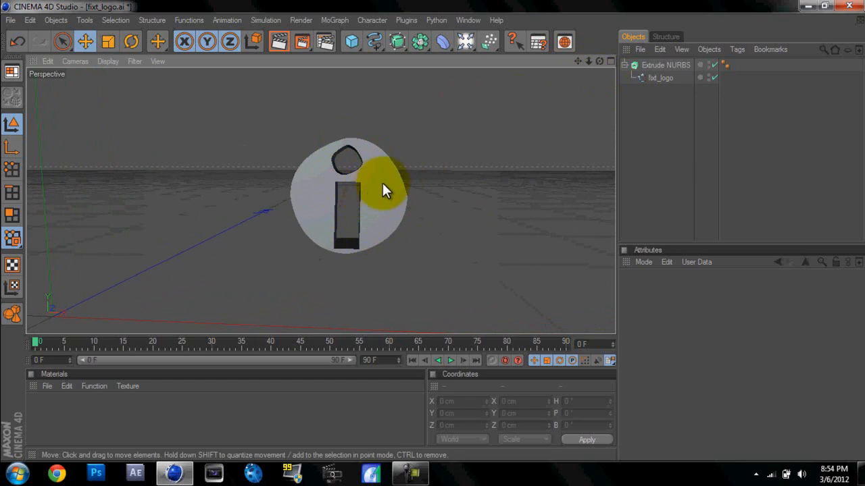
pyautogui.click(745, 433)
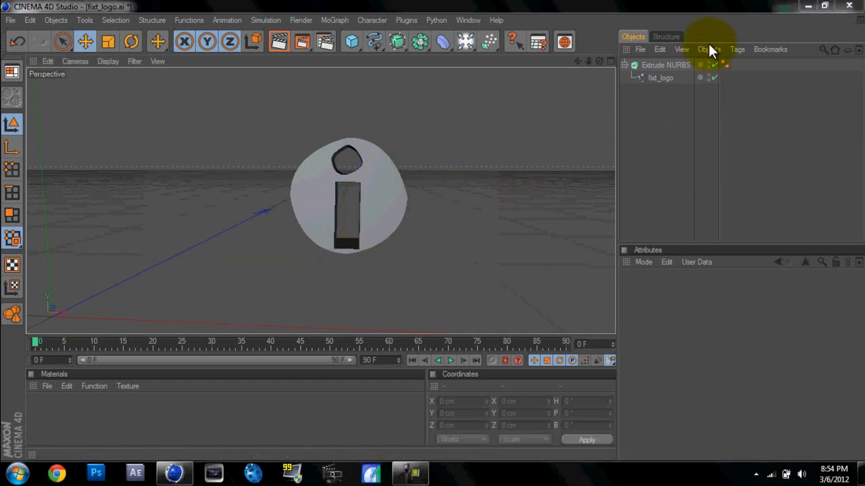
pyautogui.click(665, 64)
pyautogui.click(472, 192)
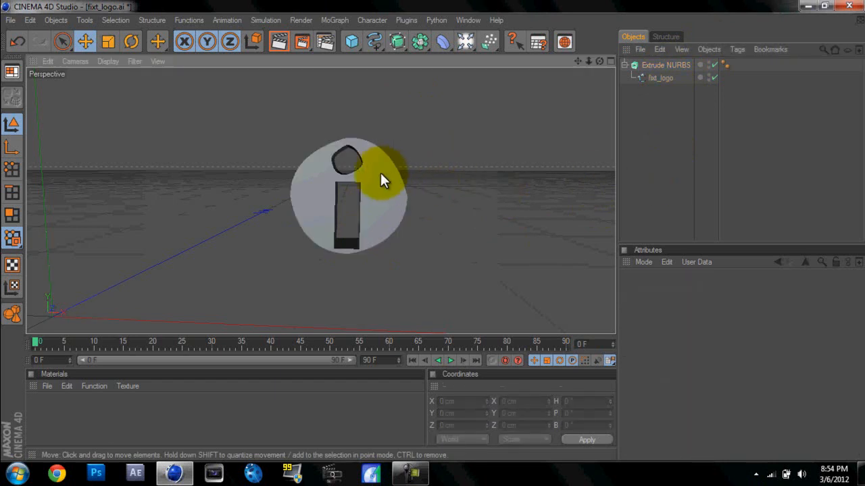
# Try smoothing the logo by nesting the Extrude NURBS in a HyperNURBS object with Subdivision Editor set to 5
pyautogui.click(655, 65)
pyautogui.click(398, 40)
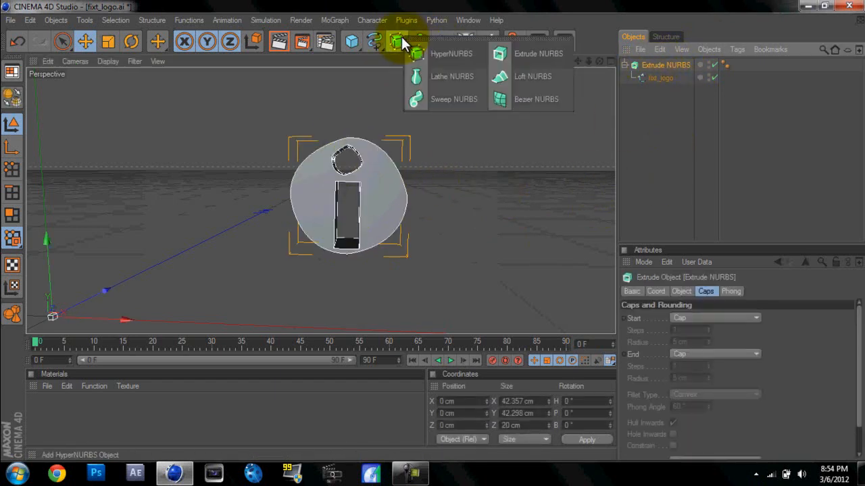
pyautogui.click(434, 53)
pyautogui.moveTo(653, 77); pyautogui.dragTo(648, 61)
pyautogui.click(678, 162)
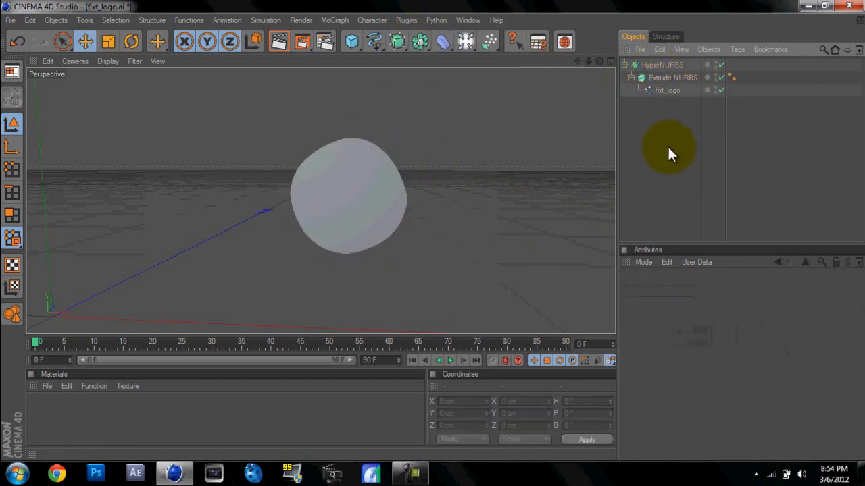
pyautogui.click(652, 68)
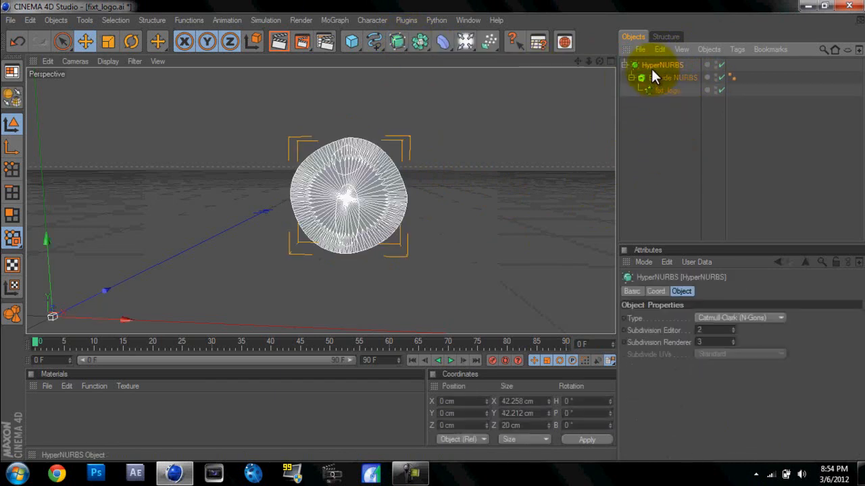
pyautogui.click(731, 327)
pyautogui.click(731, 326)
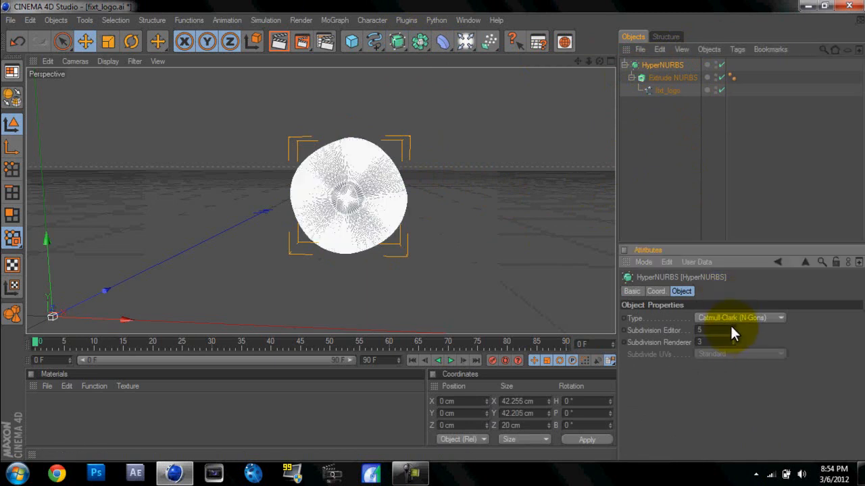
# Move the Extrude NURBS out of the HyperNURBS object and delete the HyperNURBS
pyautogui.moveTo(657, 81)
pyautogui.mouseDown()
pyautogui.moveTo(652, 103)
pyautogui.moveTo(651, 67)
pyautogui.mouseUp()
pyautogui.click(651, 67)
pyautogui.press('Delete')
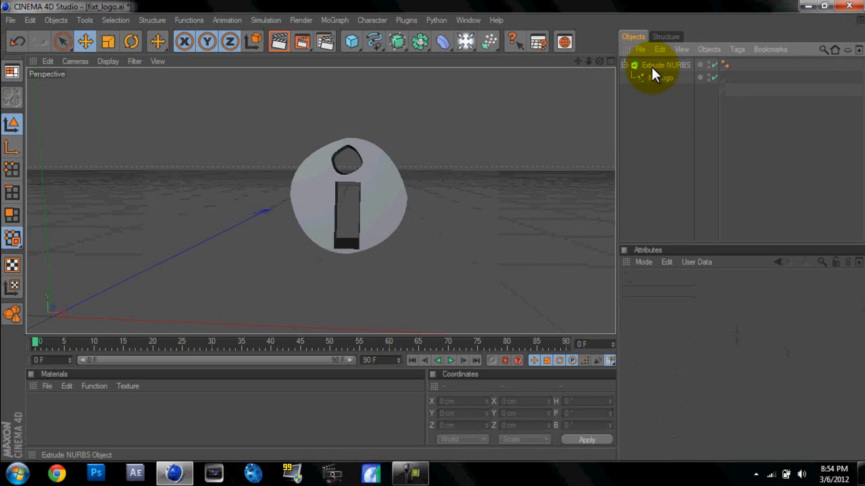
# Set both the start and end caps of the fixt_logo extrusion to Fillet Cap
pyautogui.click(651, 67)
pyautogui.click(678, 318)
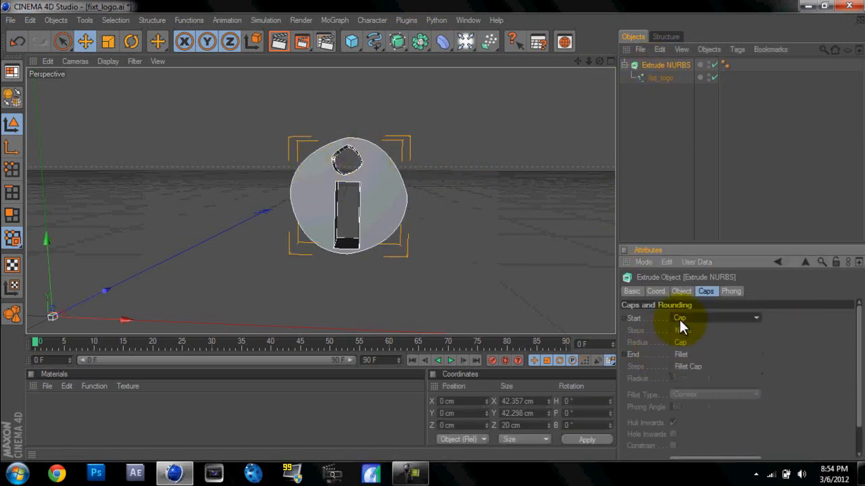
pyautogui.click(689, 364)
pyautogui.click(685, 352)
pyautogui.click(694, 402)
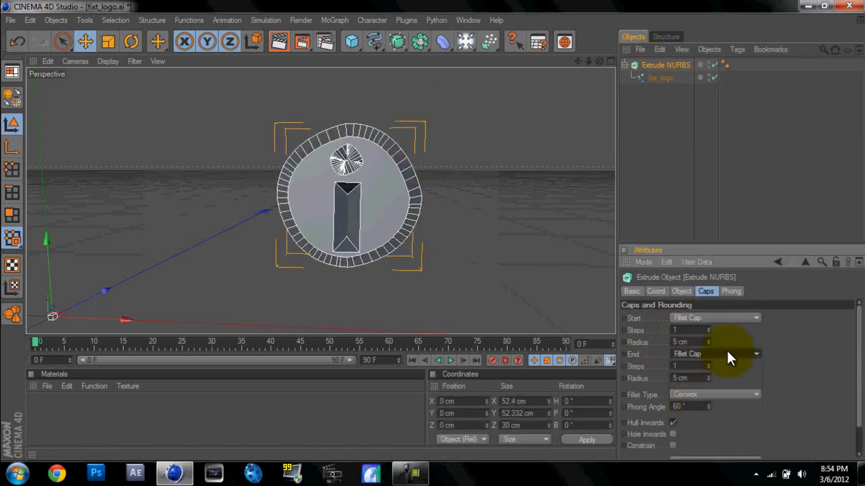
# Set the start and end fillet radius of the Extrude NURBS to 2 cm and deselect it
pyautogui.doubleClick(677, 342)
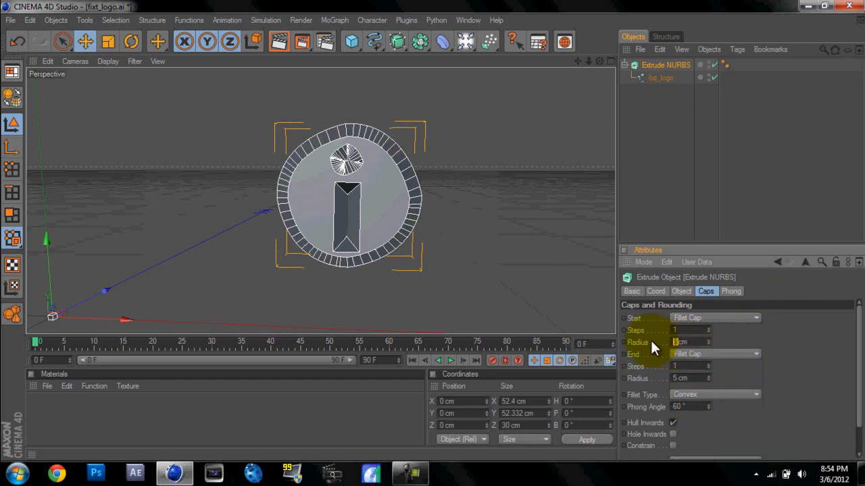
pyautogui.write('2')
pyautogui.press('Return')
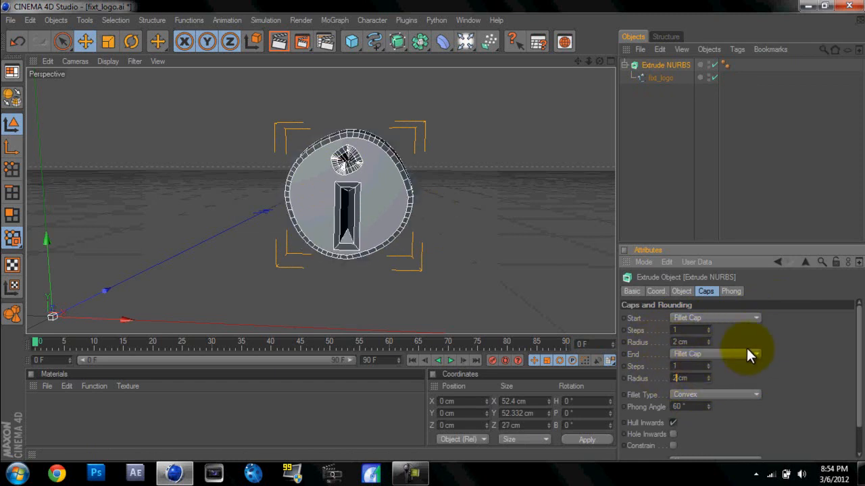
pyautogui.click(746, 351)
pyautogui.press('Return')
pyautogui.click(639, 184)
# Set both the start and end fillet radius of the Extrude NURBS to 1 cm
pyautogui.click(648, 65)
pyautogui.doubleClick(670, 342)
pyautogui.write('1')
pyautogui.doubleClick(677, 378)
pyautogui.write('1')
pyautogui.click(684, 194)
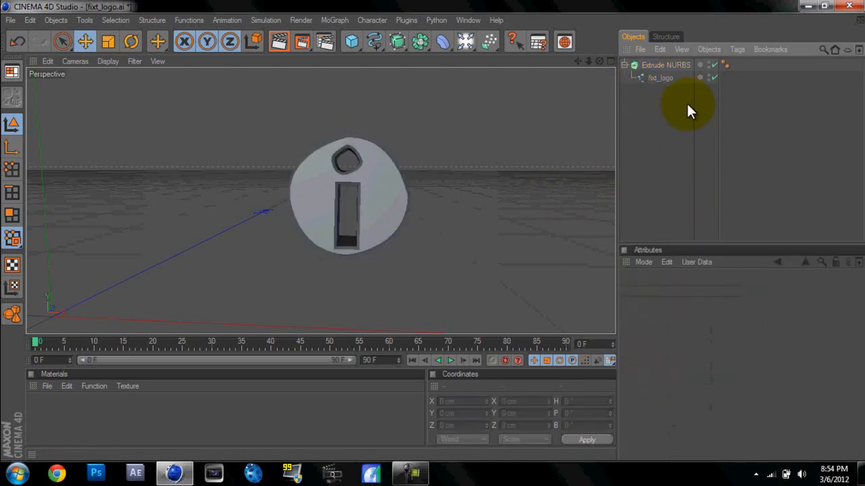
# Set the fillet steps of both the start and end caps of the Extrude NURBS to 10
pyautogui.click(652, 63)
pyautogui.doubleClick(678, 330)
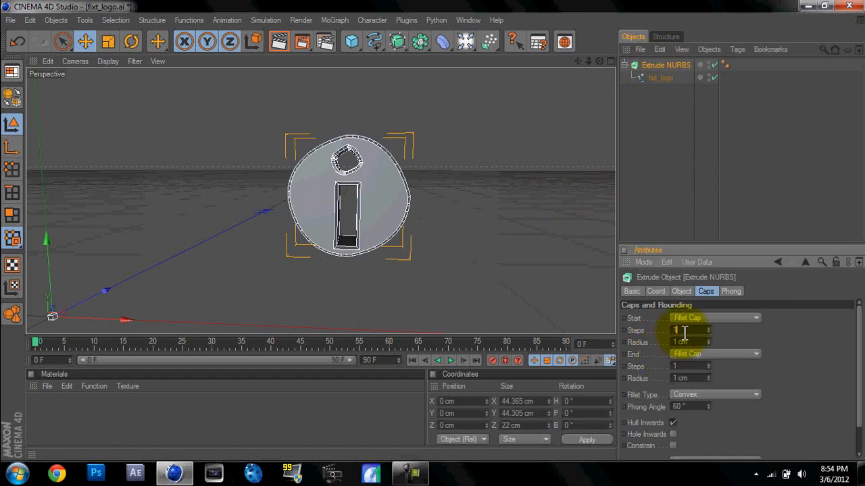
pyautogui.write('10')
pyautogui.doubleClick(678, 366)
pyautogui.write('10')
pyautogui.click(682, 224)
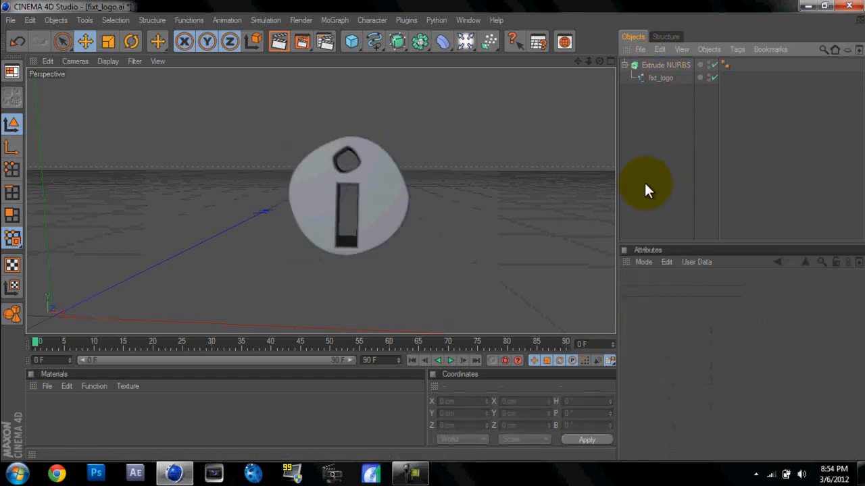
# Render the perspective view from an angle to check the rounded edges of the extruded fixt_logo
pyautogui.moveTo(434, 233)
pyautogui.mouseDown()
pyautogui.moveTo(438, 223)
pyautogui.moveTo(433, 235)
pyautogui.moveTo(429, 225)
pyautogui.mouseUp()
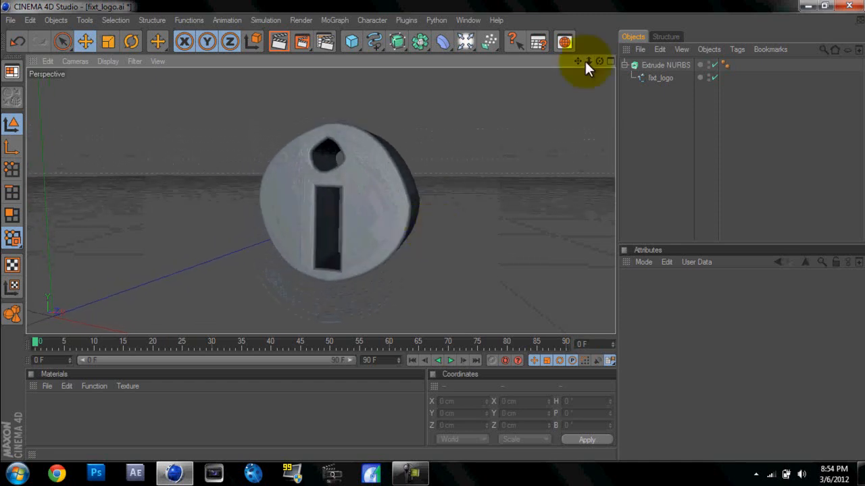
pyautogui.click(287, 44)
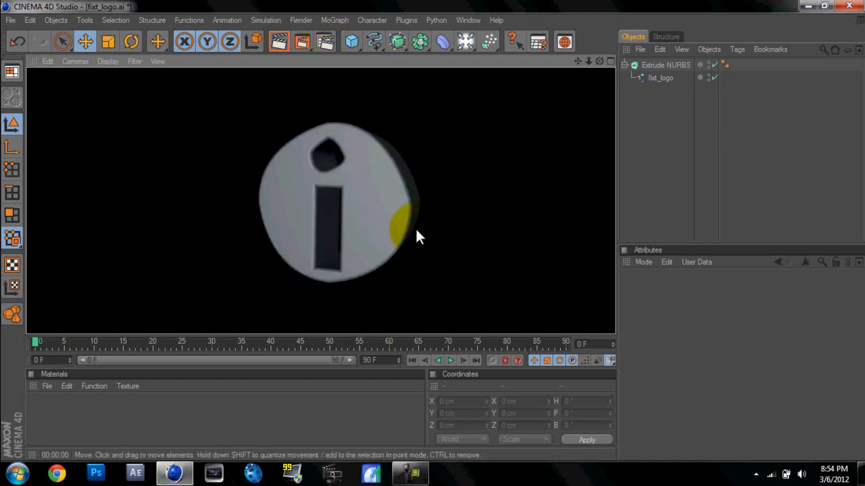
pyautogui.moveTo(599, 62); pyautogui.dragTo(432, 231)
pyautogui.moveTo(468, 44); pyautogui.dragTo(487, 3)
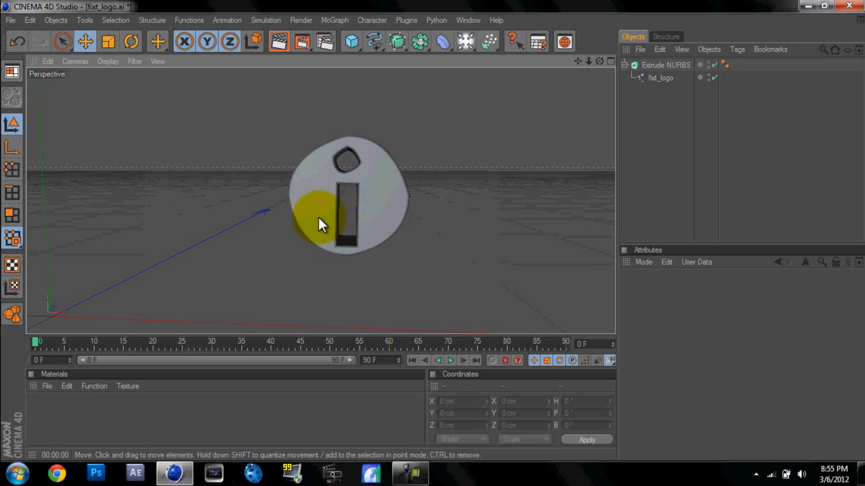
pyautogui.click(410, 473)
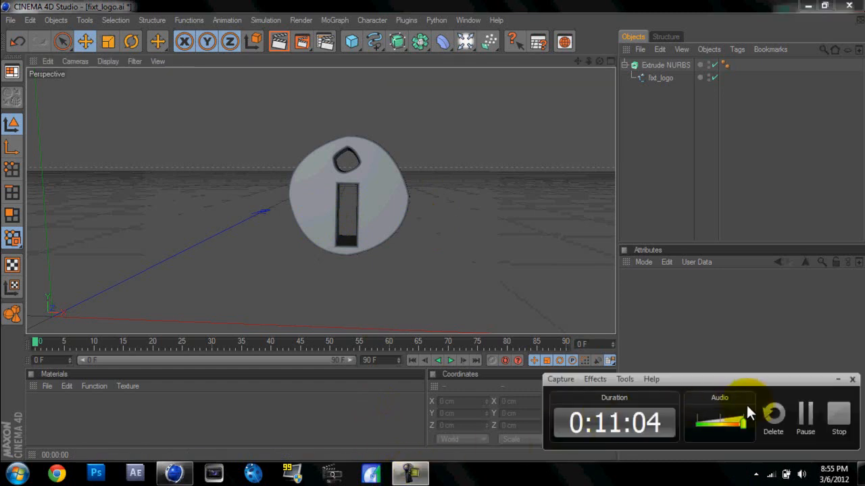